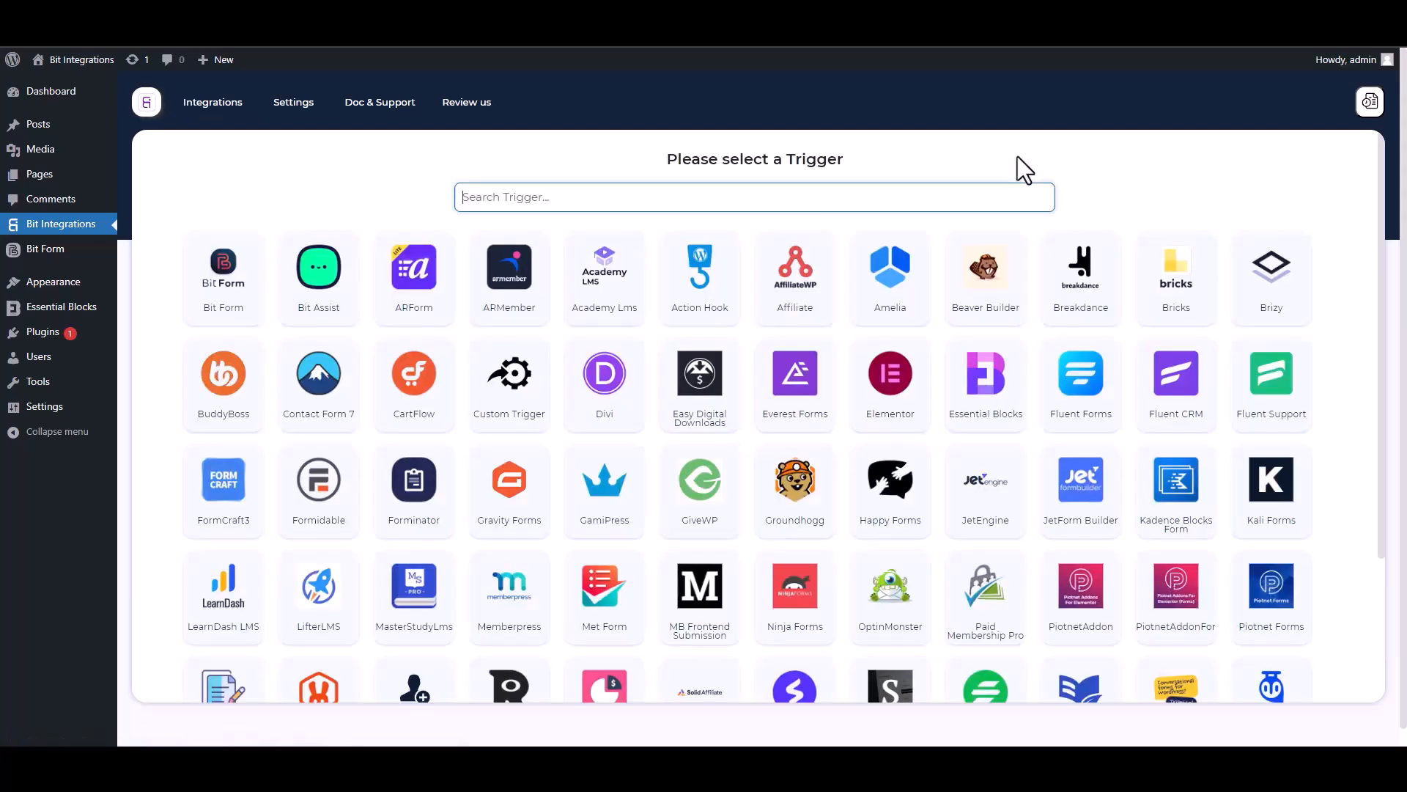
# - Choose Essential Blocks as the Bit Integrations trigger and start fetching form data
pyautogui.write('ess')
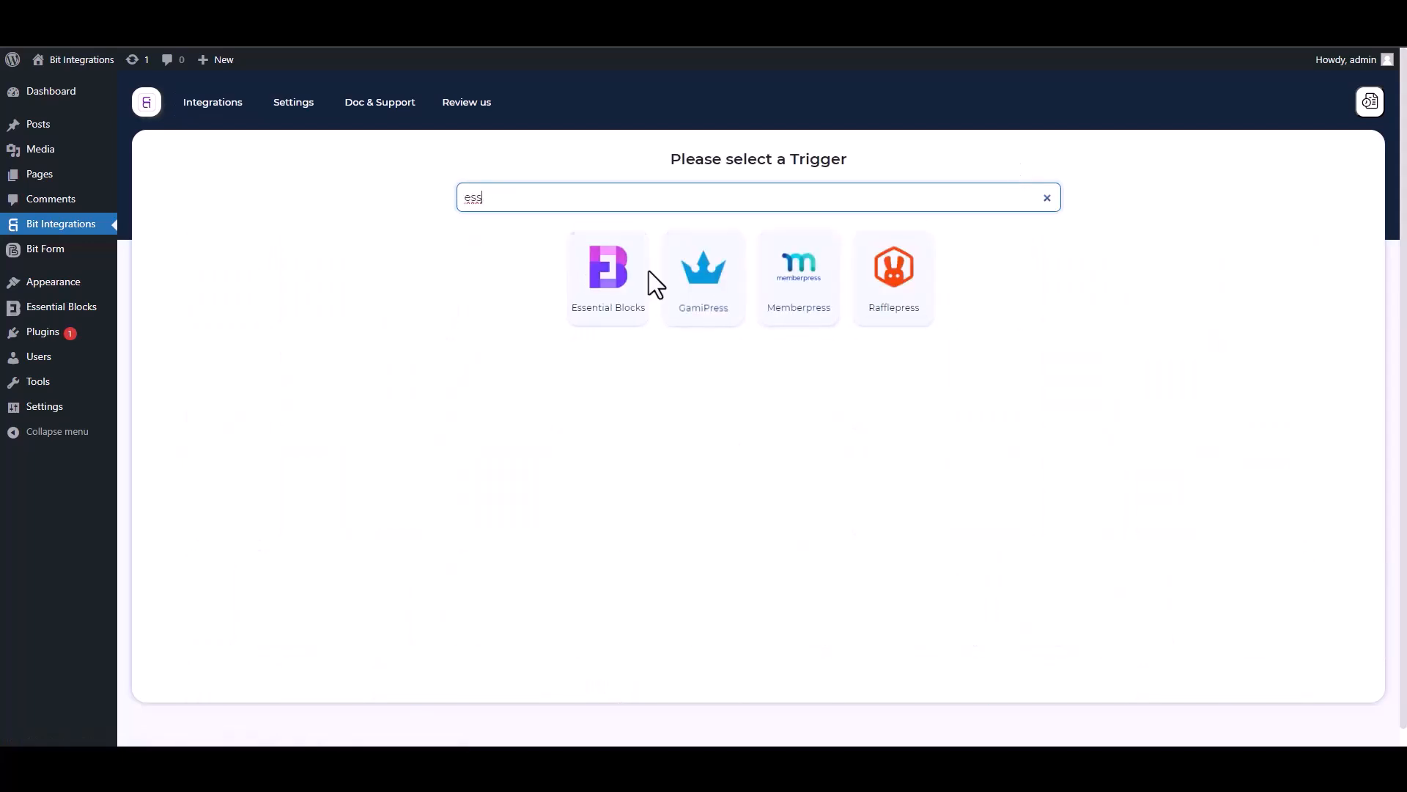
pyautogui.click(600, 315)
pyautogui.click(758, 334)
# - Submit the Essential Blocks form with test values in Name, Email and Phone
pyautogui.click(176, 15)
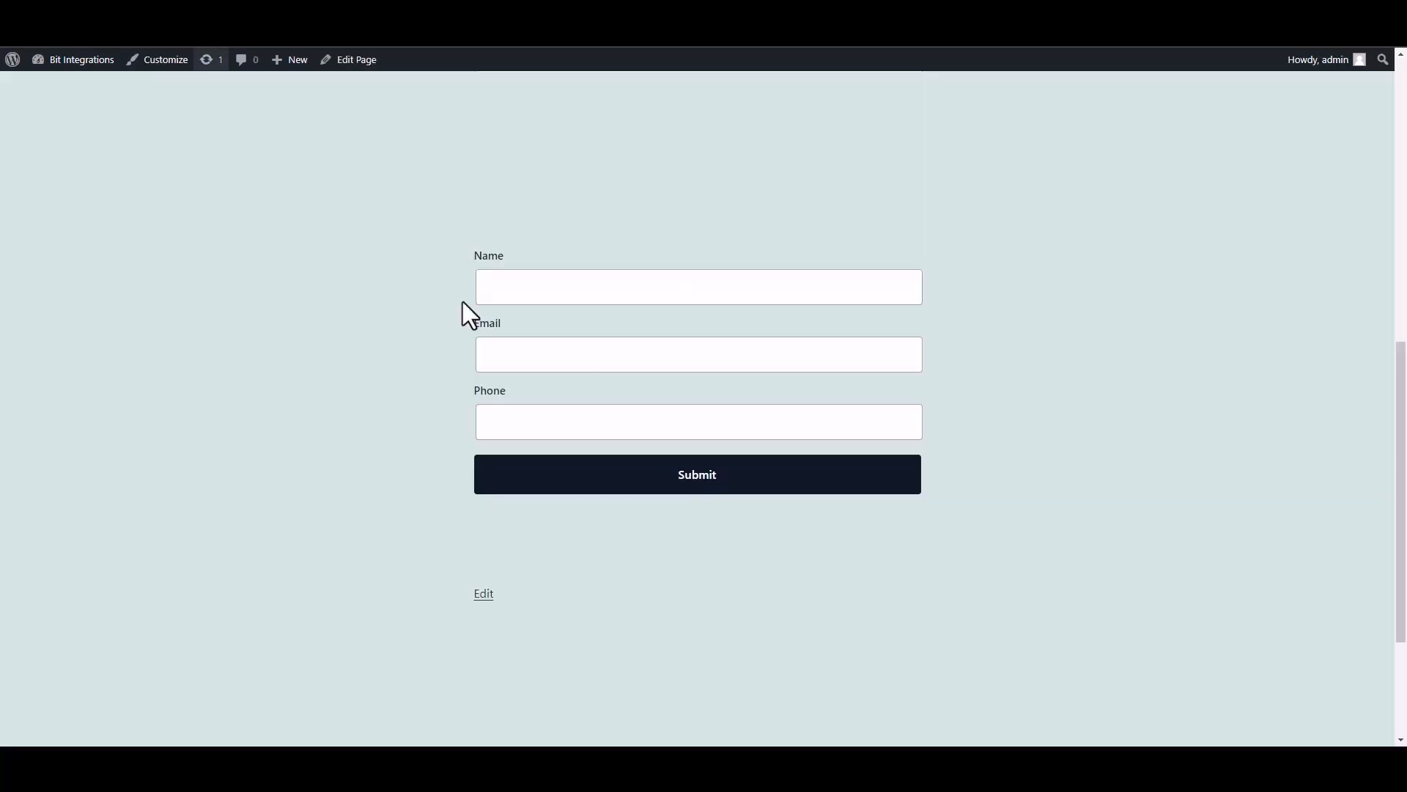
pyautogui.click(604, 300)
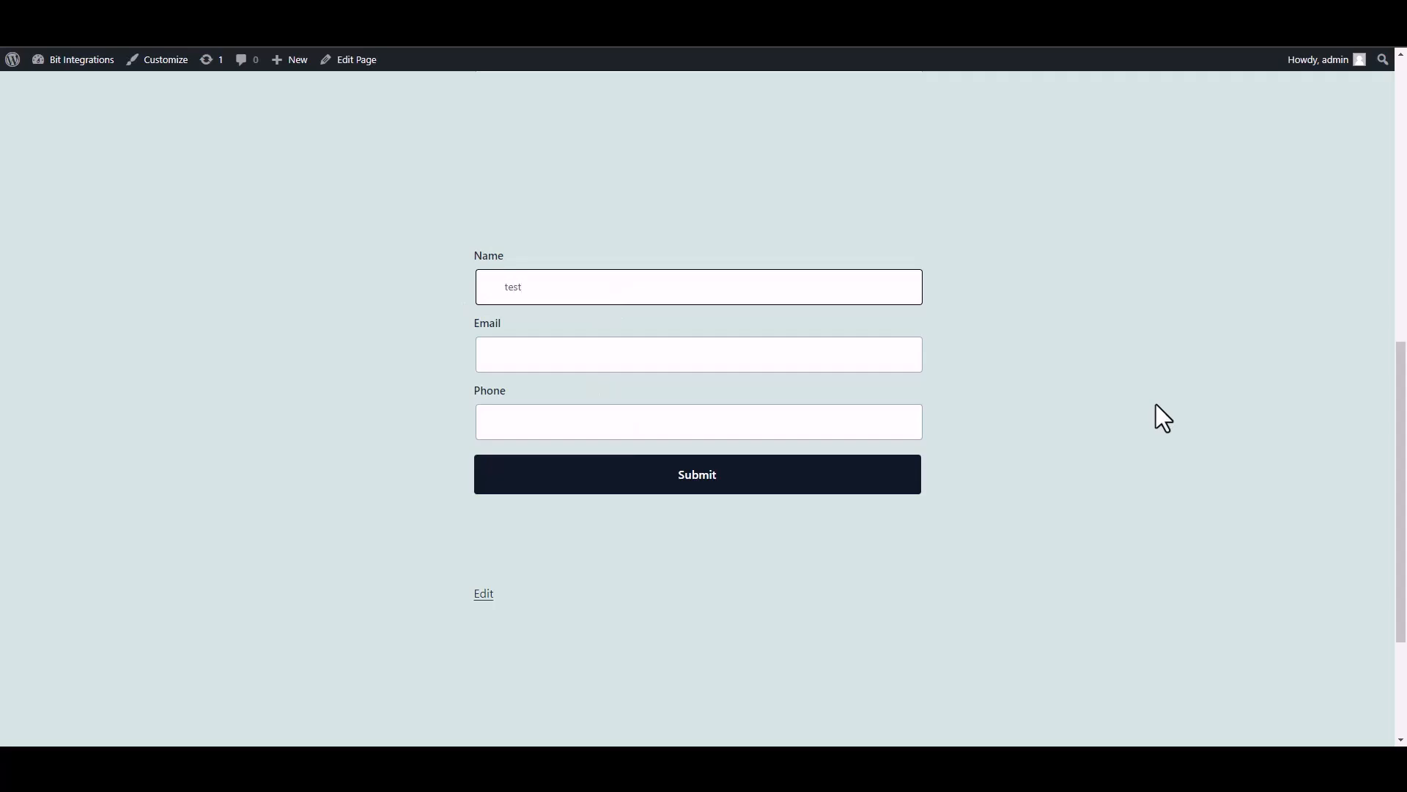
pyautogui.click(842, 362)
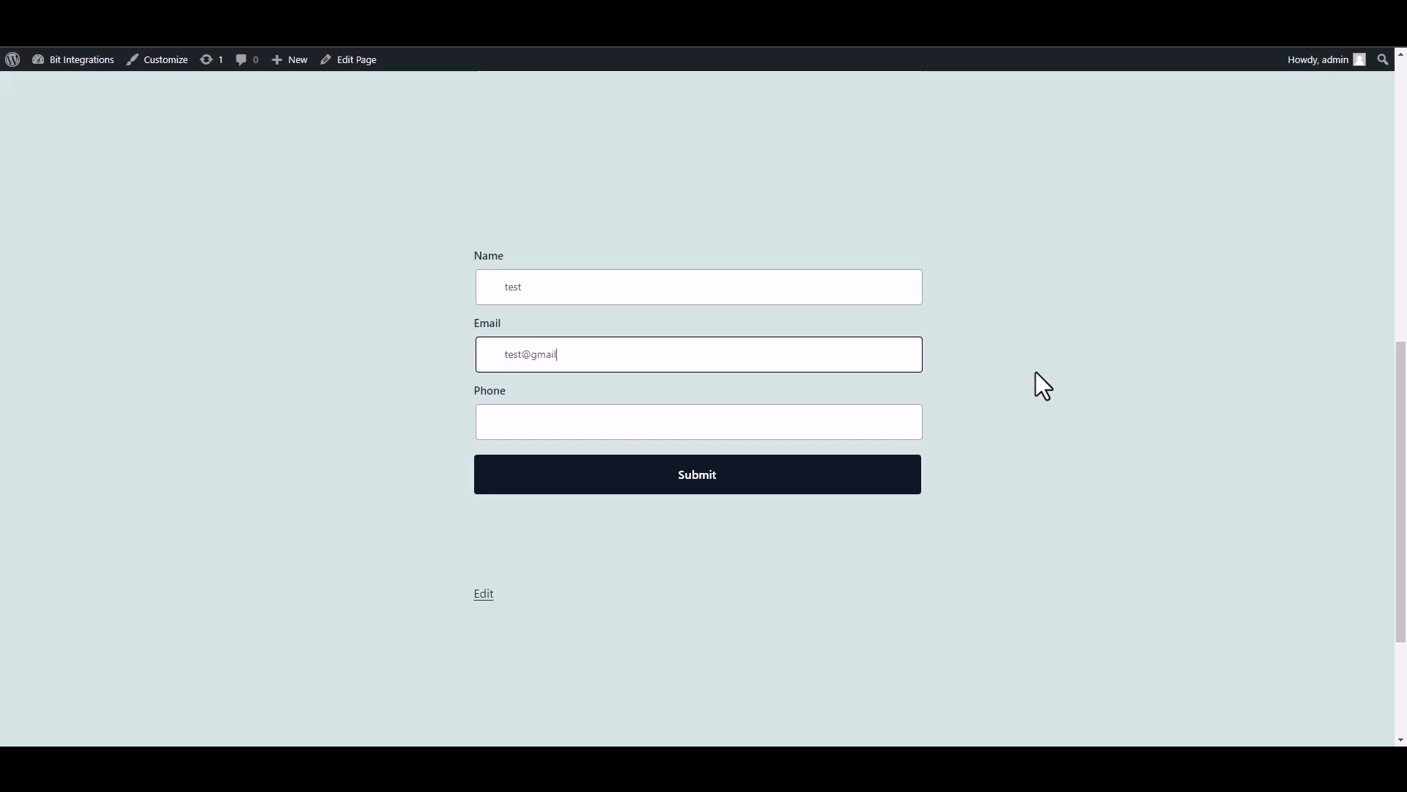
pyautogui.click(845, 425)
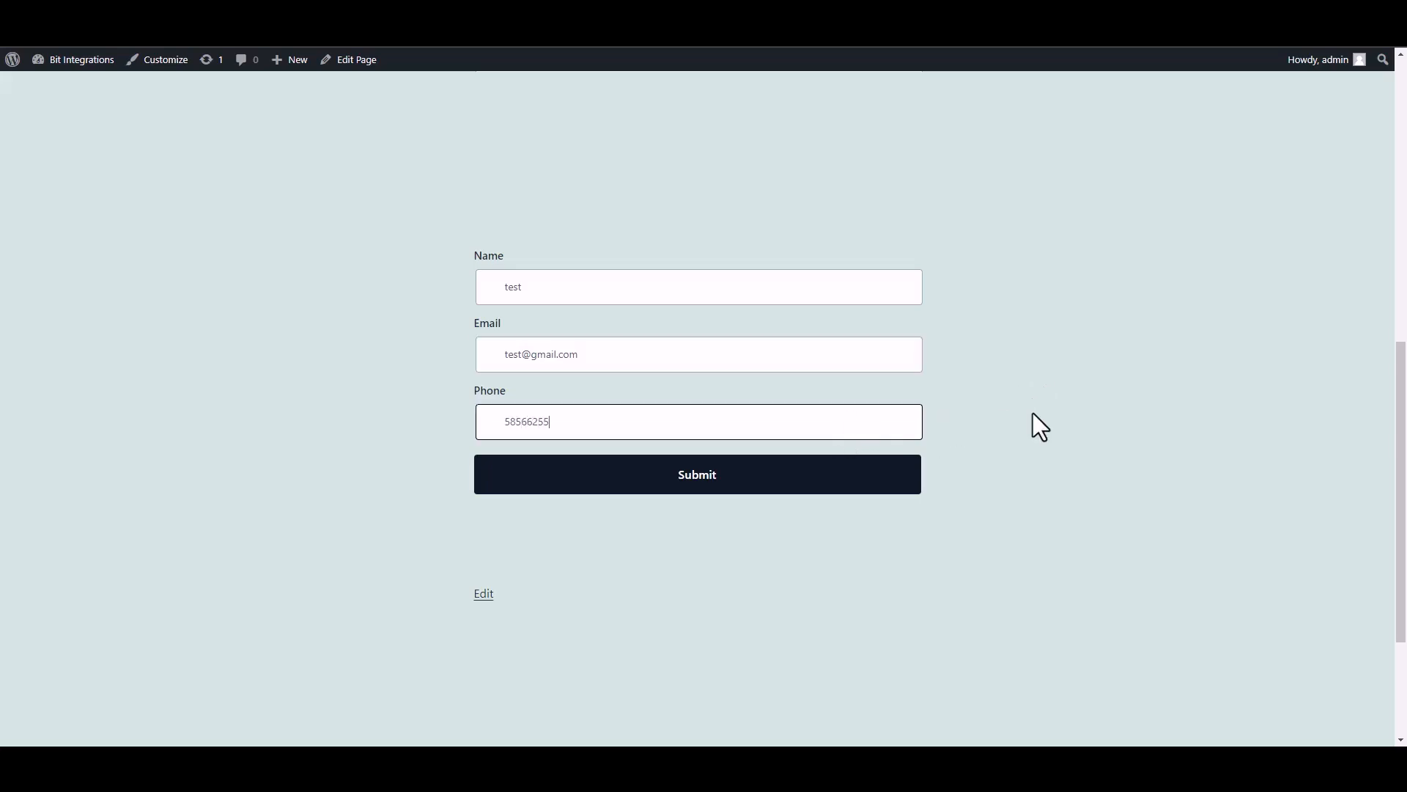
pyautogui.click(903, 482)
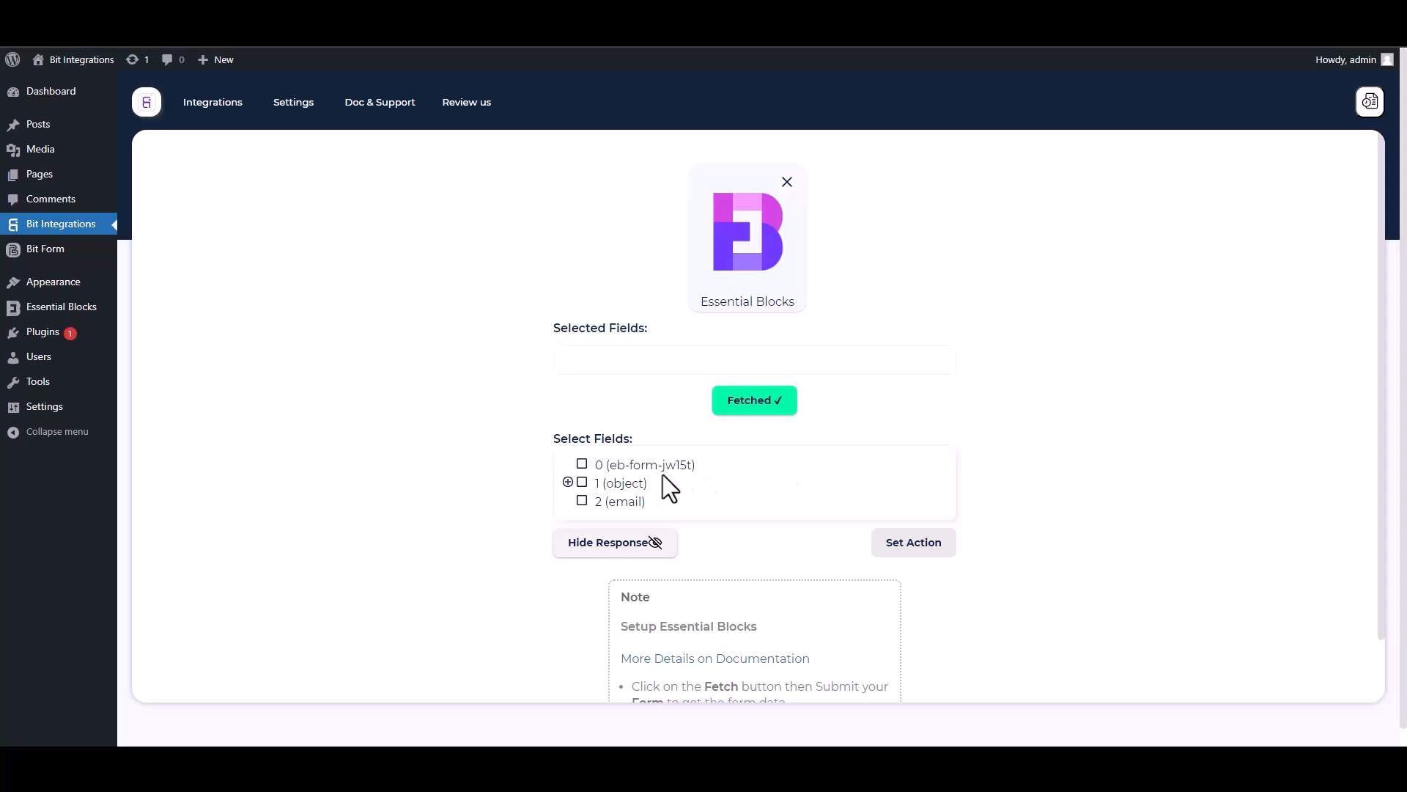
# - Select field 0 (eb-form-jw15t) and the submitted Name, Email and Phone fields
pyautogui.moveTo(711, 471); pyautogui.dragTo(590, 467)
pyautogui.click(582, 464)
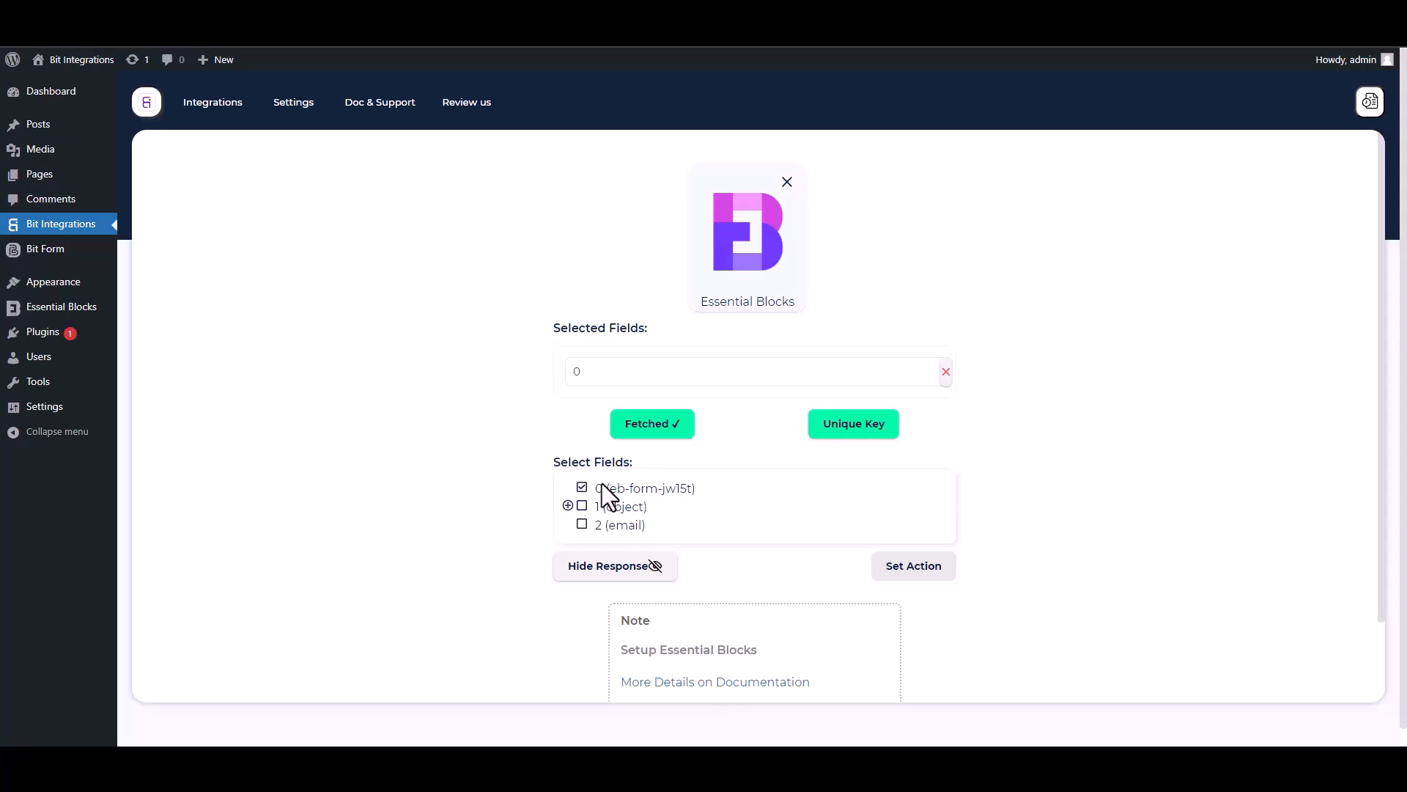
pyautogui.click(568, 505)
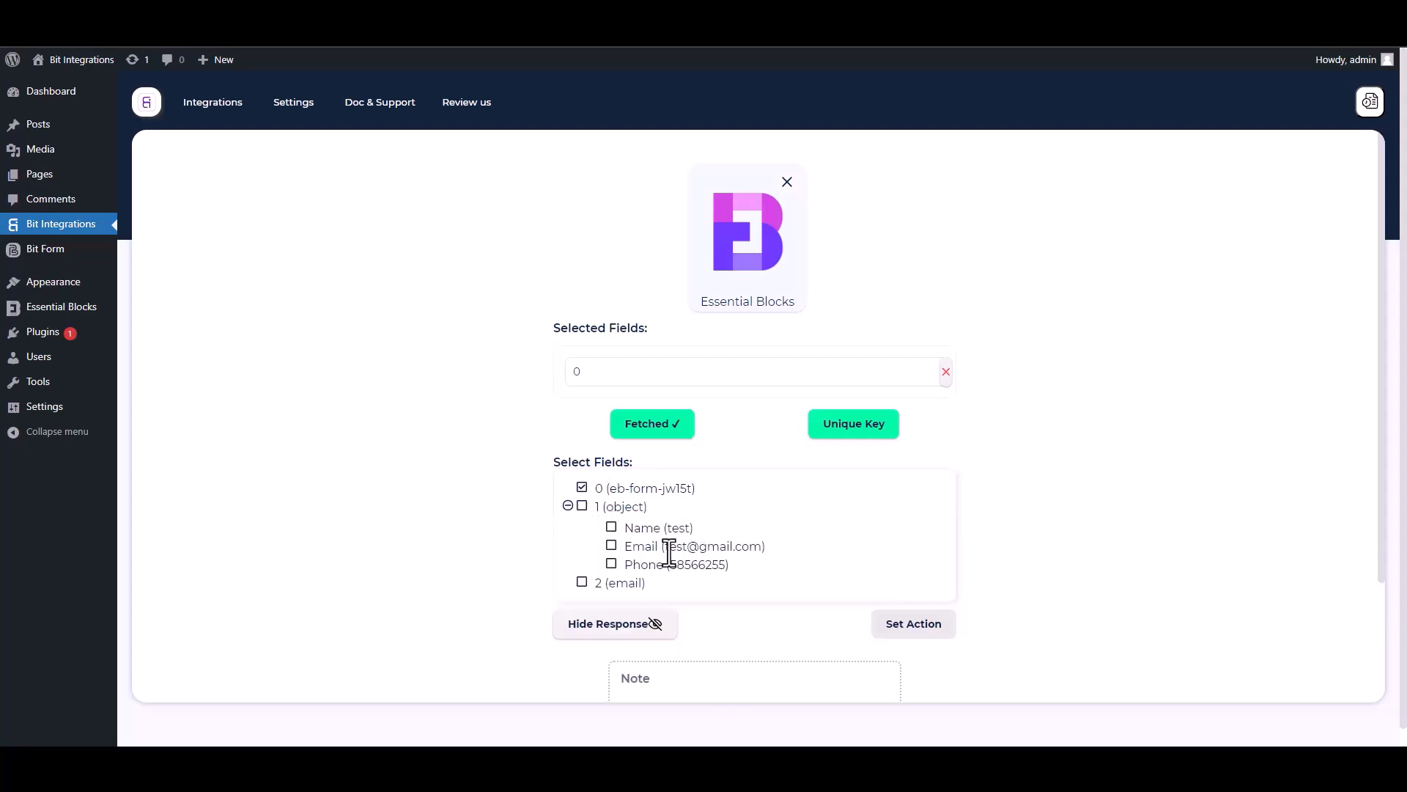
pyautogui.click(612, 528)
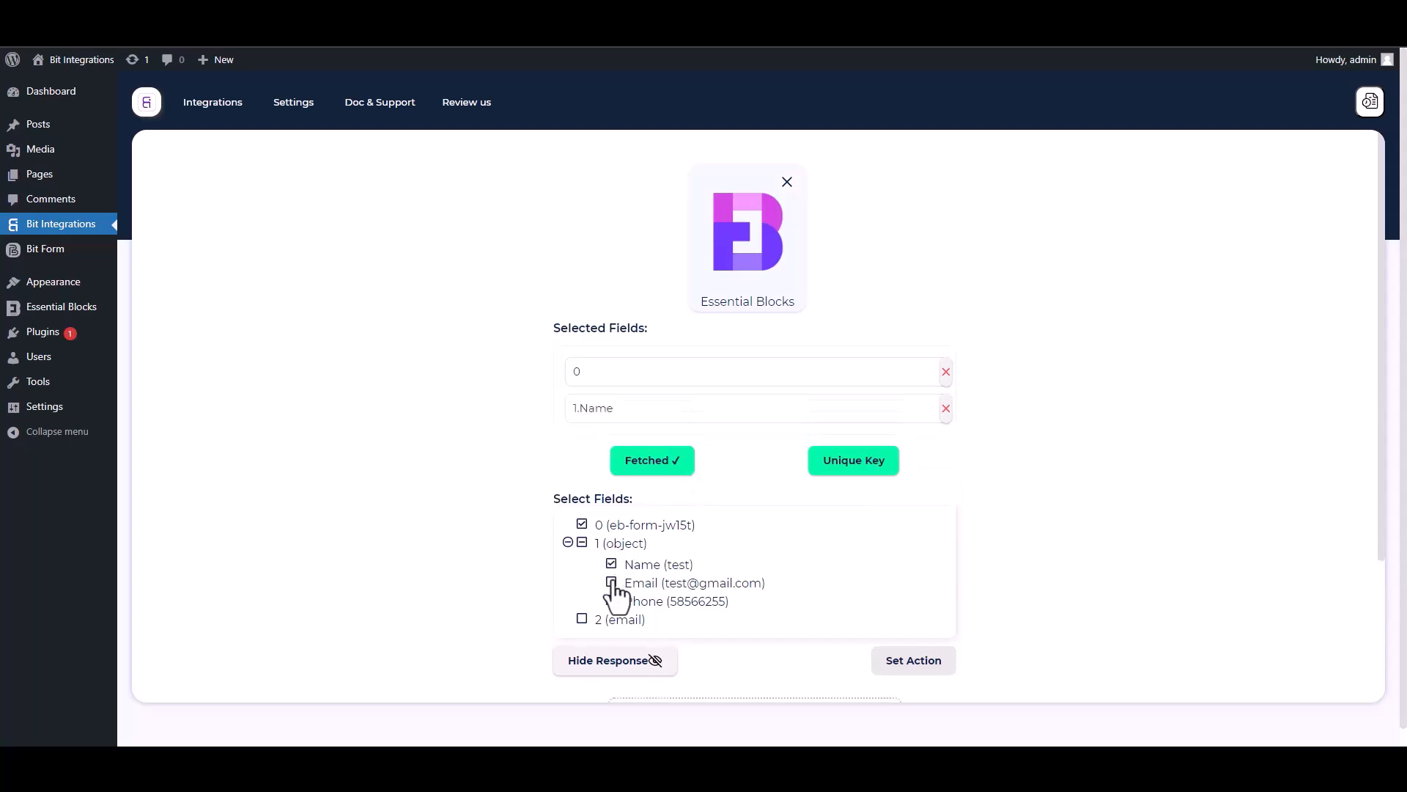
pyautogui.click(612, 583)
pyautogui.click(612, 637)
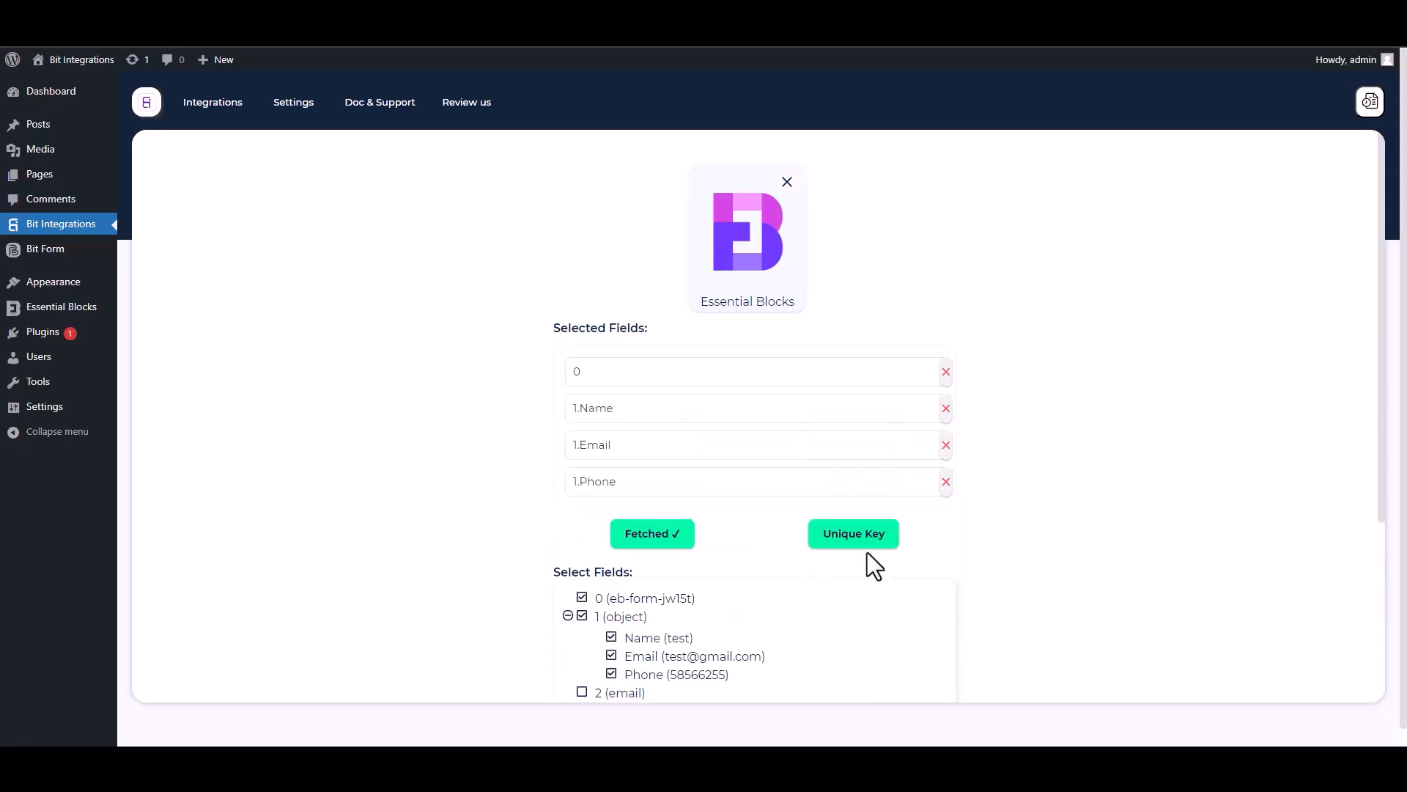
# - Set field 0 as the unique primary key
pyautogui.scroll(-2, 1374, 468)
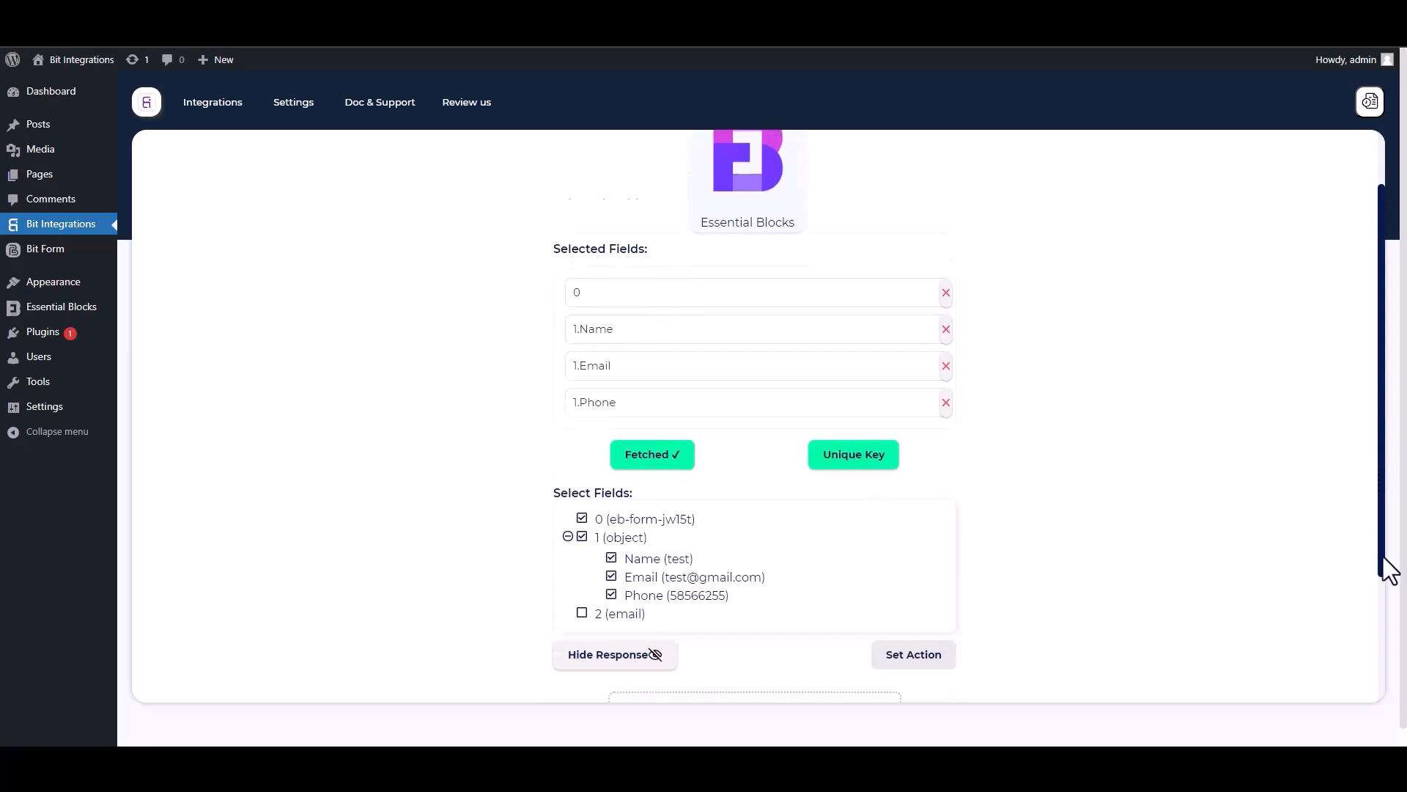
pyautogui.click(856, 396)
pyautogui.click(693, 404)
pyautogui.click(586, 438)
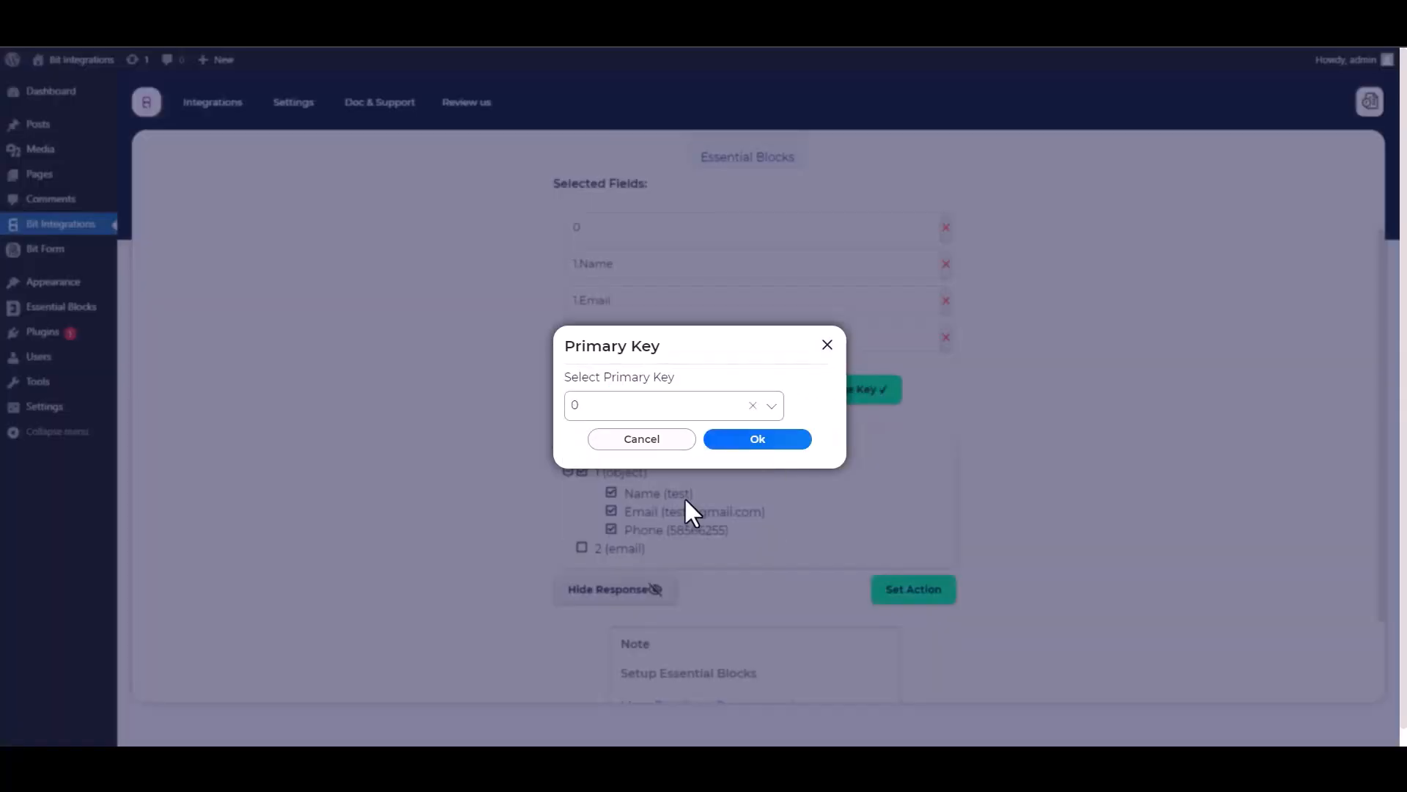
pyautogui.click(754, 444)
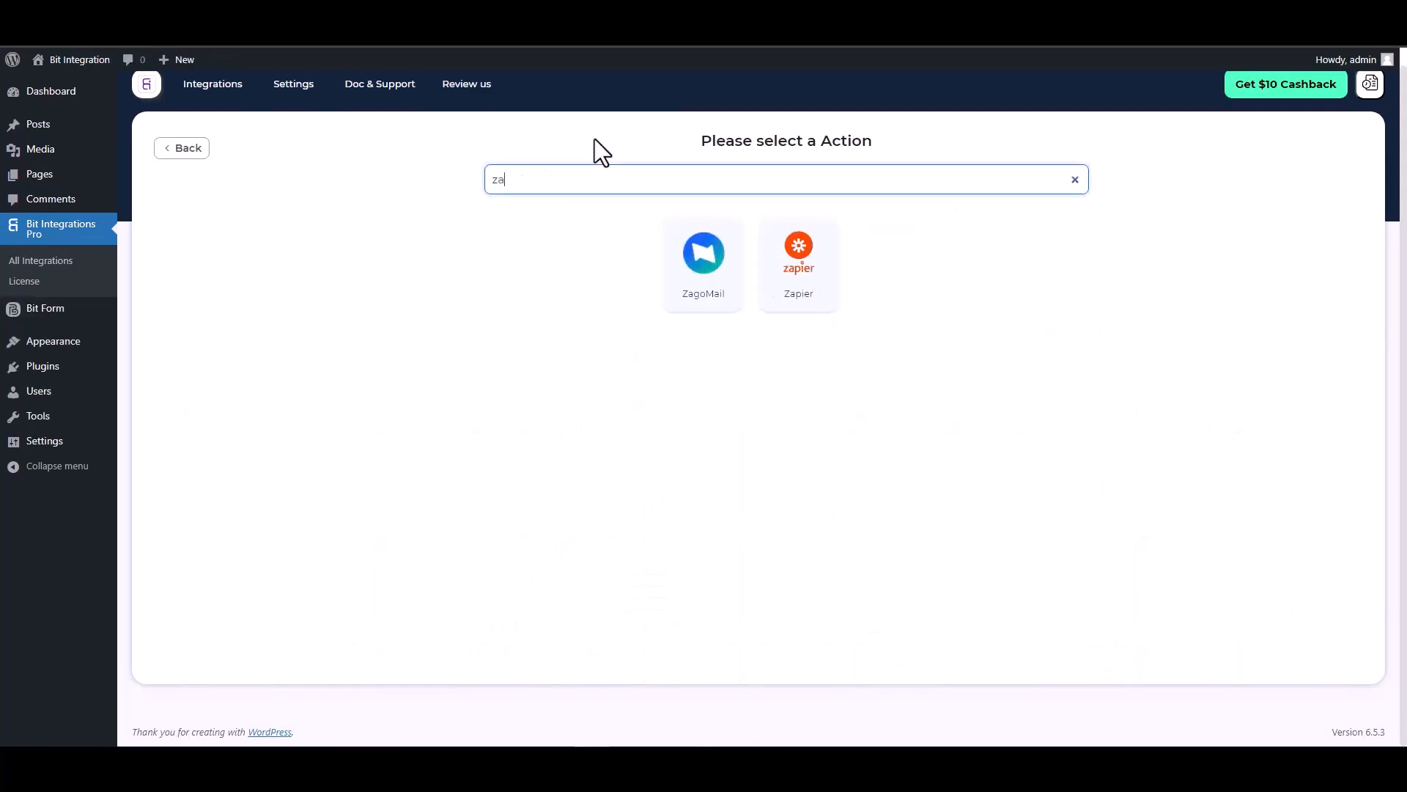
# - Search 'zap' and select Zapier as the Bit Integrations action
pyautogui.write('p')
pyautogui.click(742, 270)
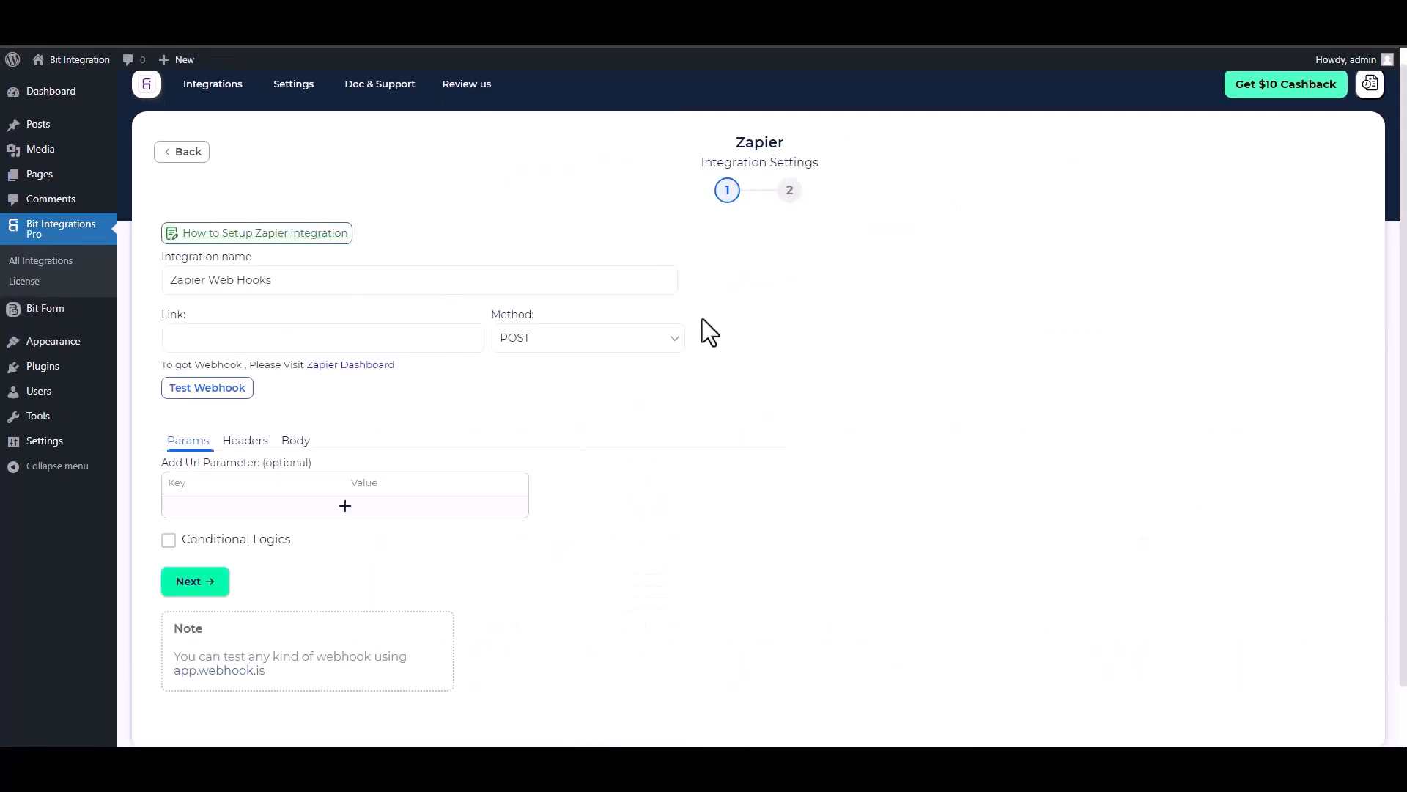
pyautogui.click(250, 336)
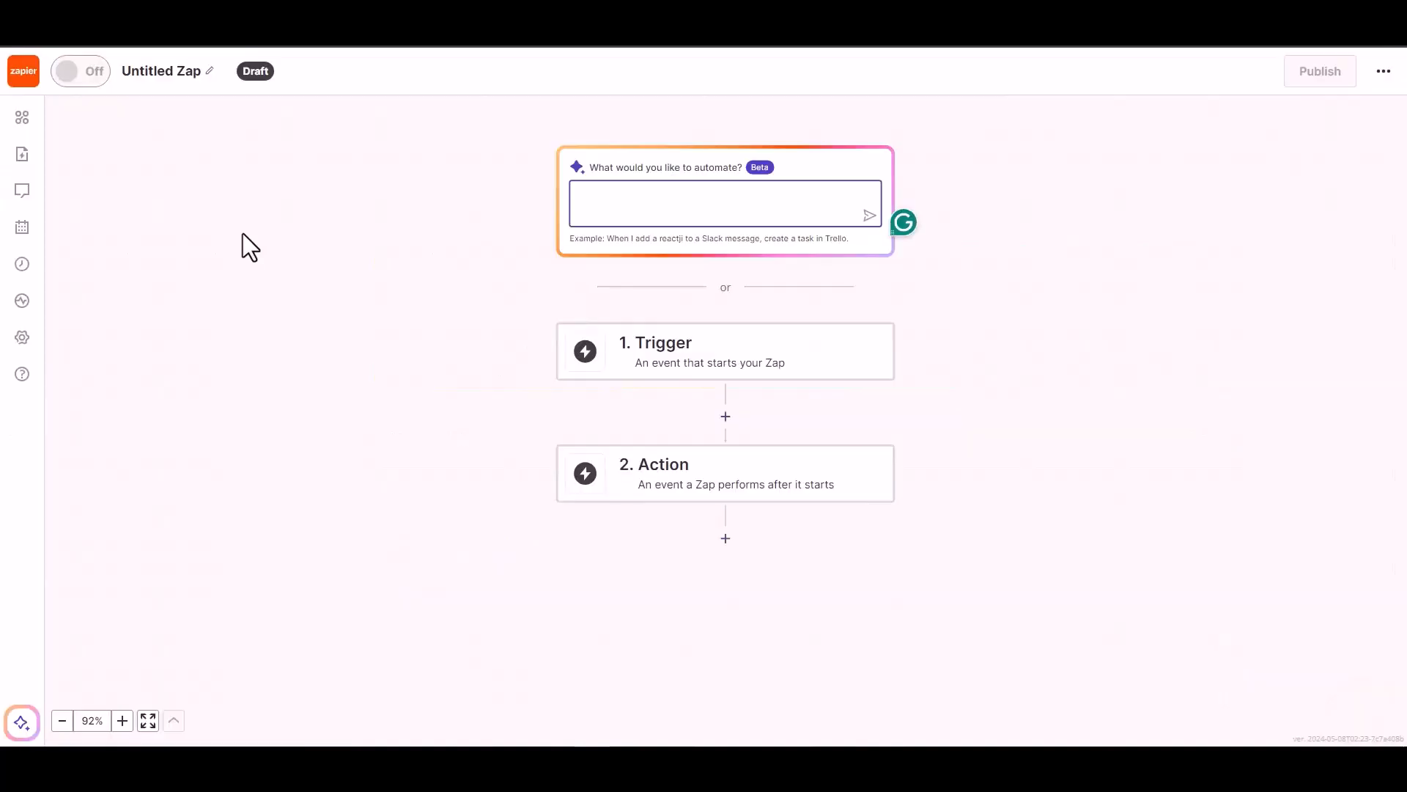
# - Give the new Zap a Webhooks by Zapier Catch Hook trigger and copy its webhook URL
pyautogui.click(682, 363)
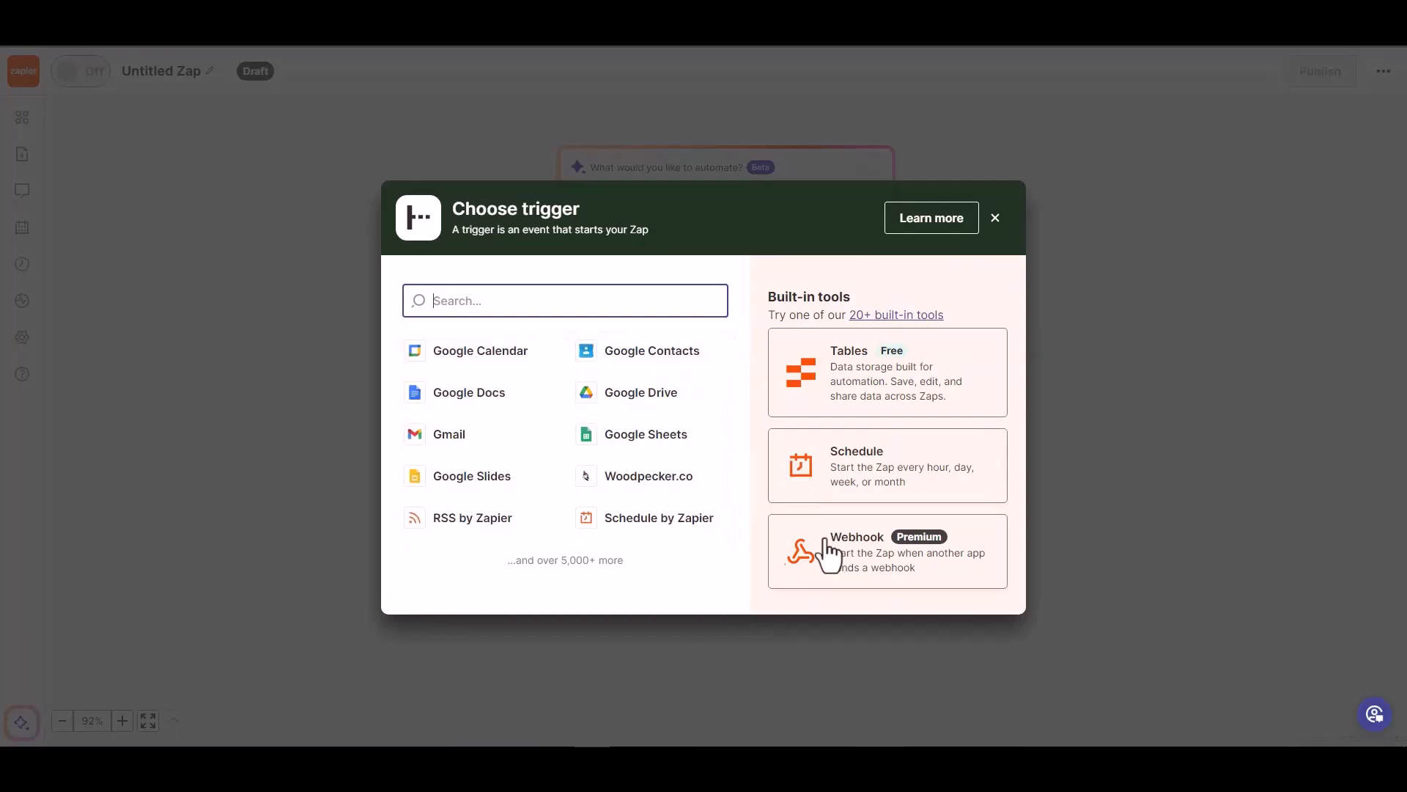
pyautogui.click(859, 551)
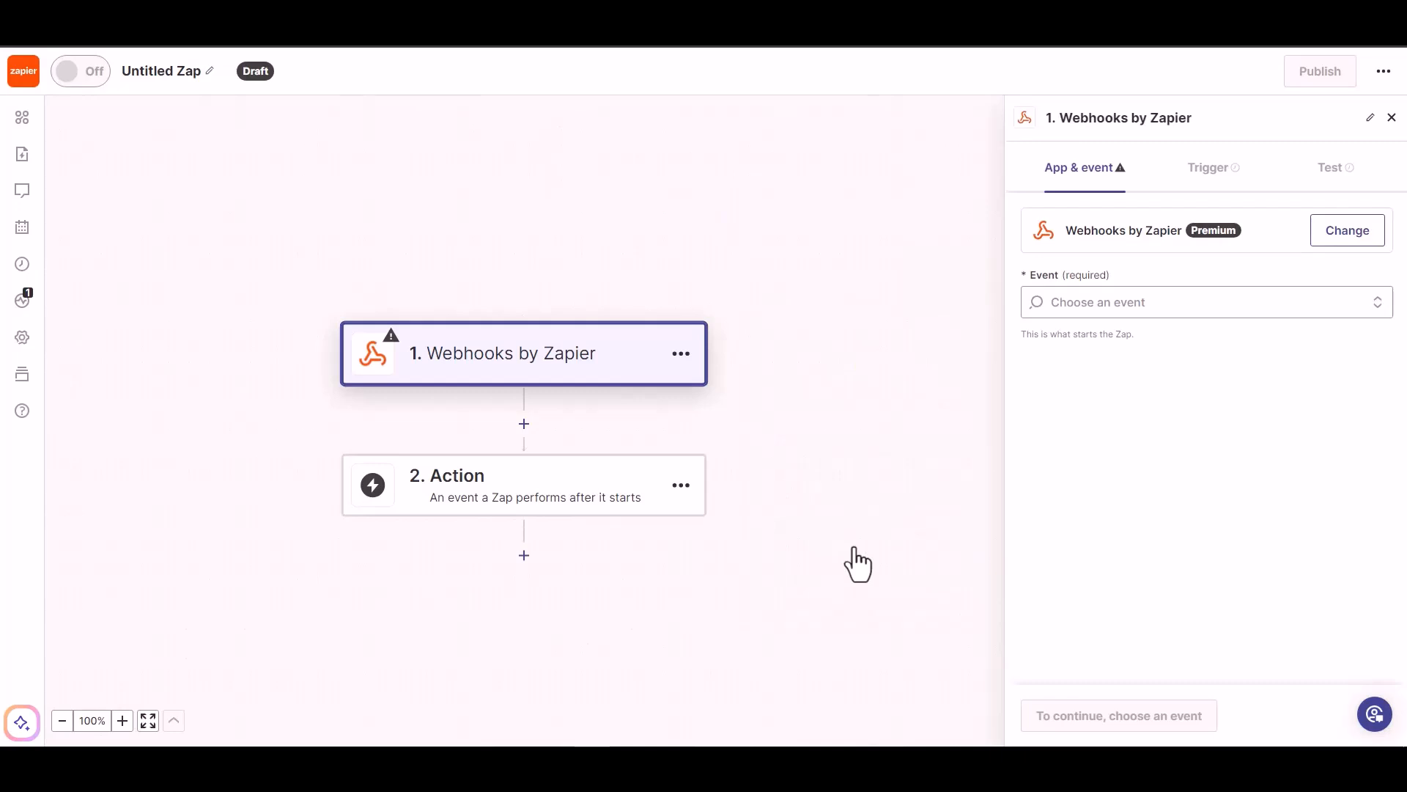
pyautogui.click(1109, 303)
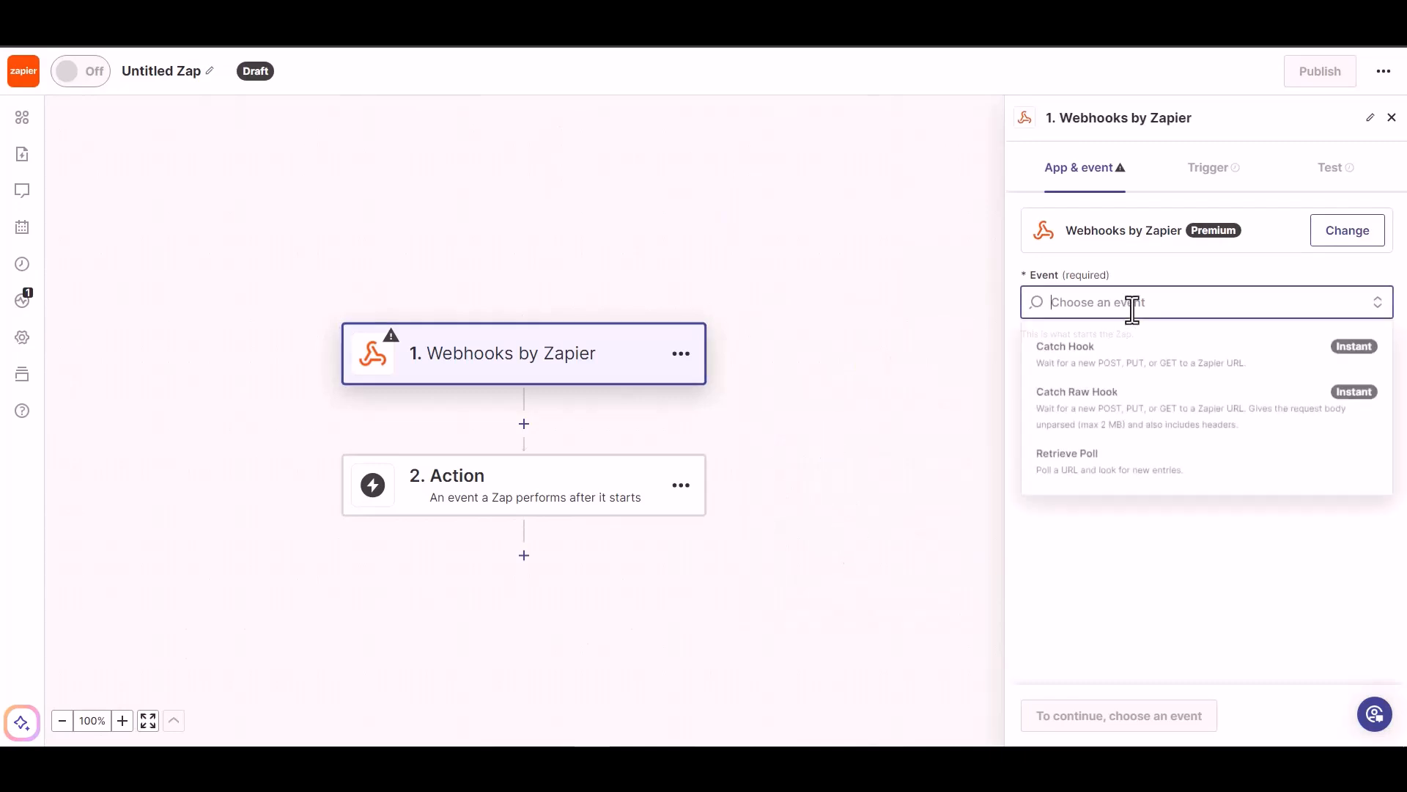
pyautogui.click(1128, 366)
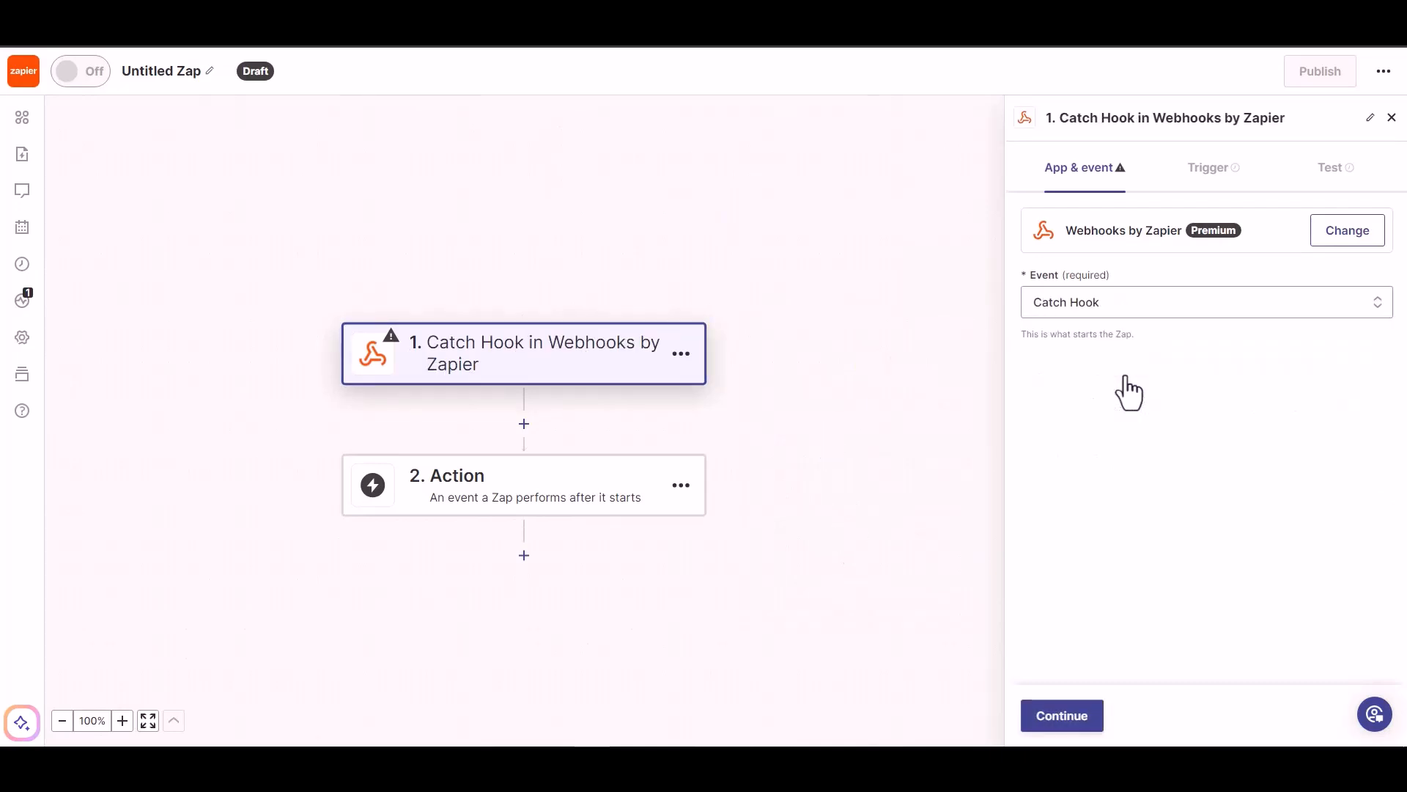
pyautogui.click(1064, 718)
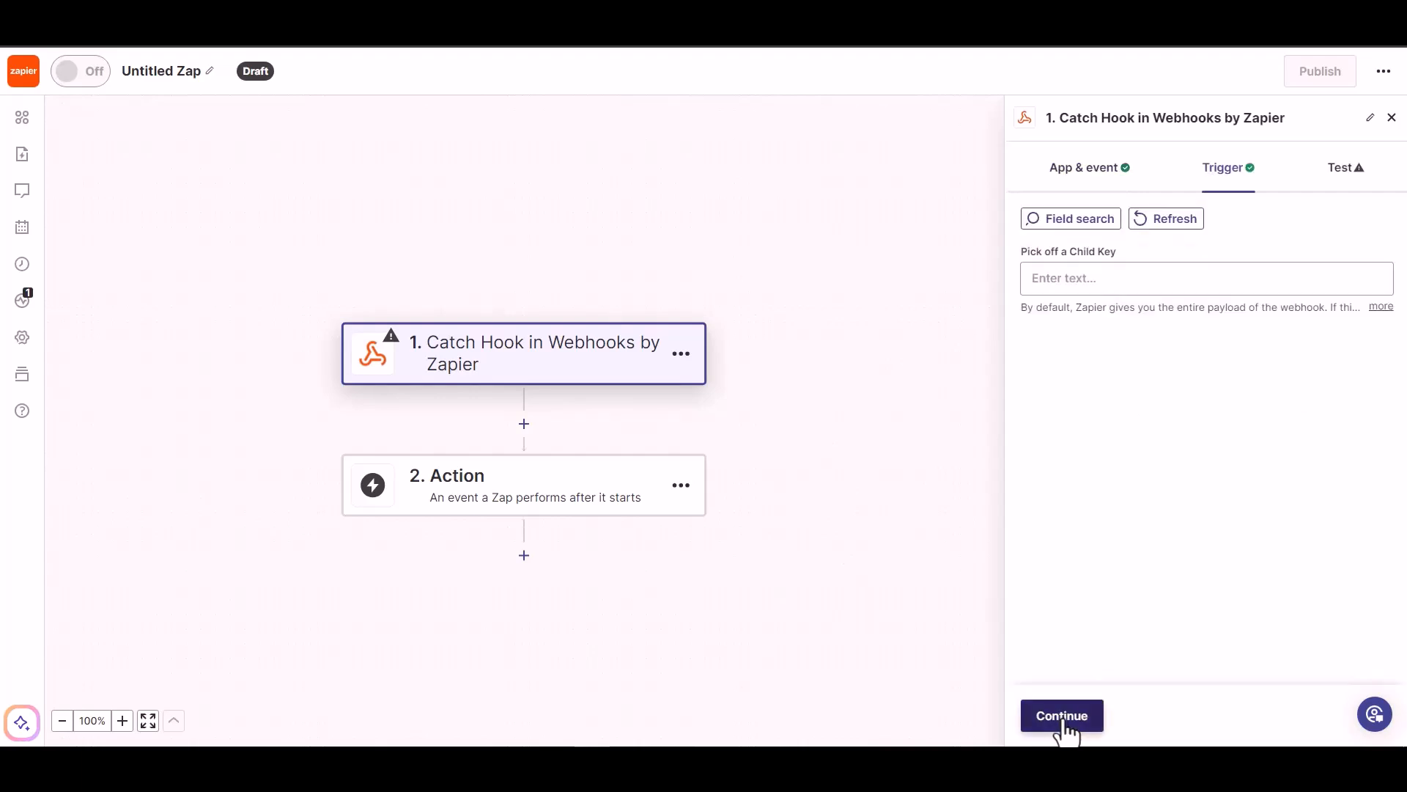
pyautogui.click(1065, 722)
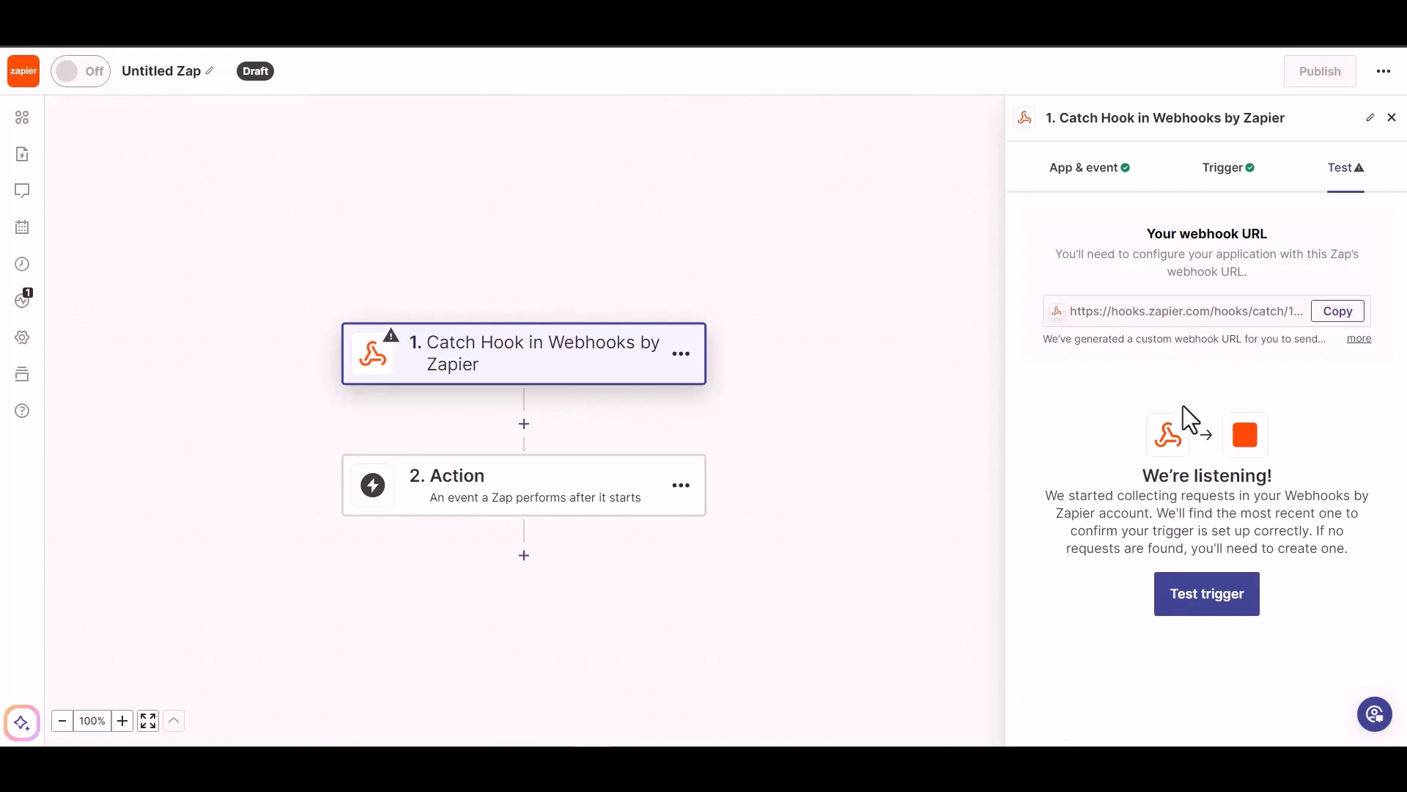
pyautogui.click(1338, 311)
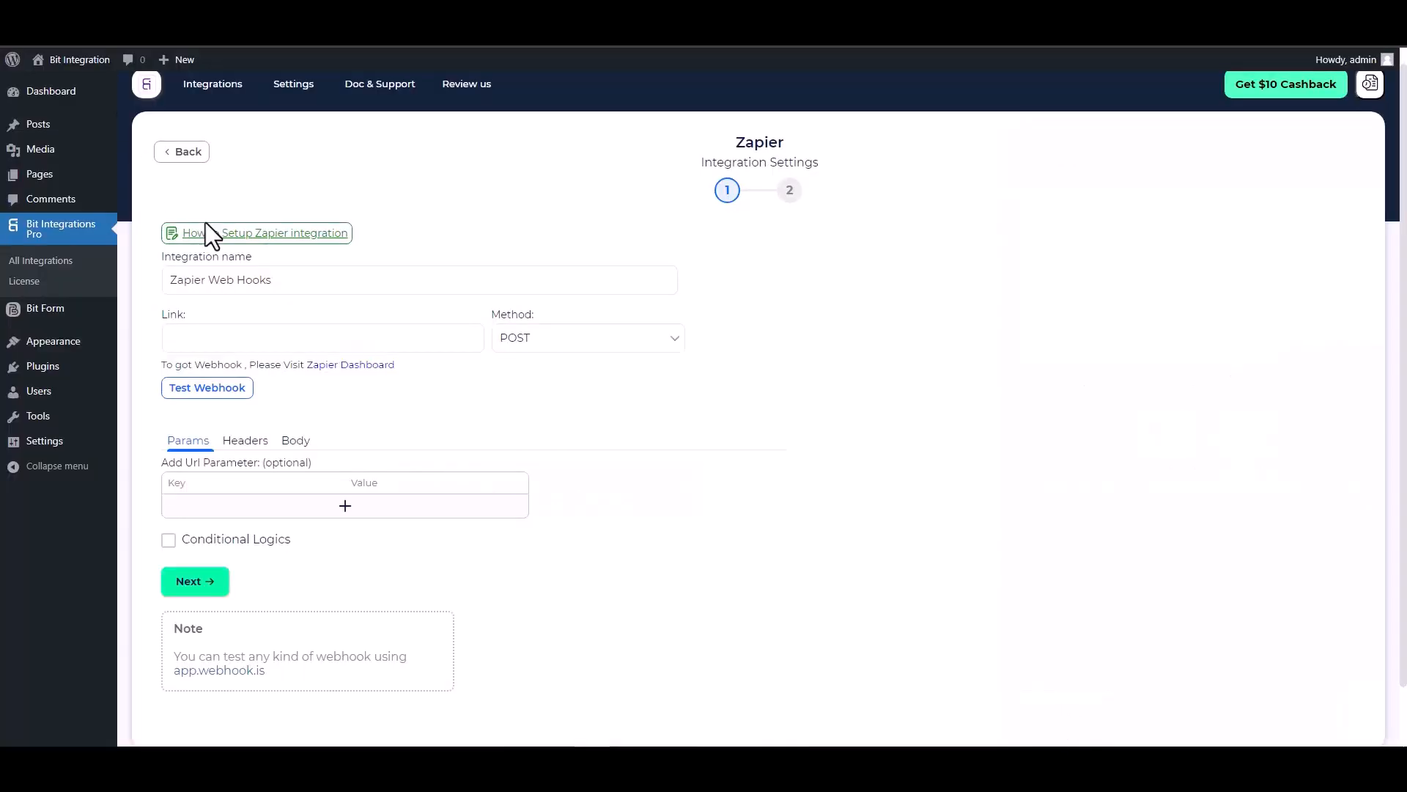
pyautogui.click(259, 338)
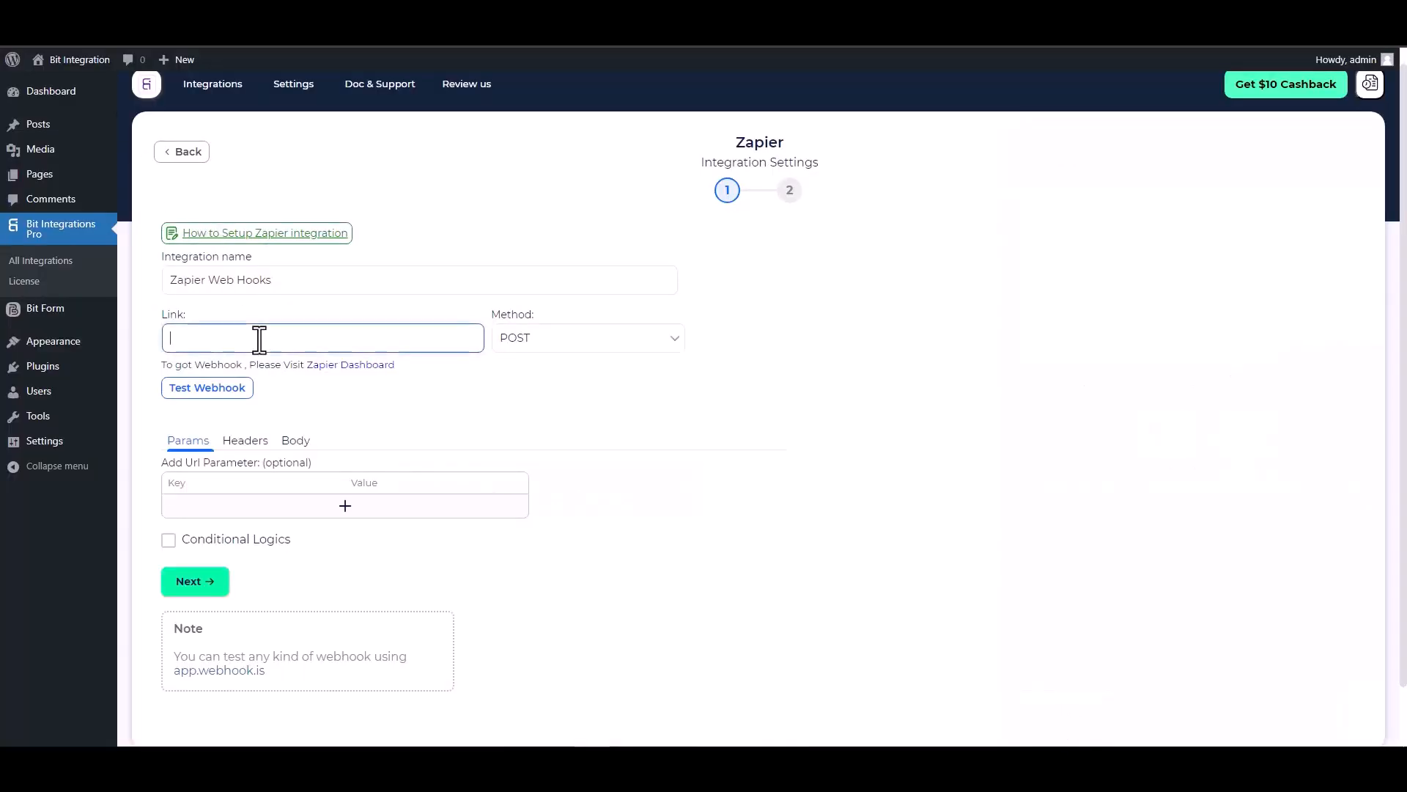
# - Paste the Zapier webhook URL as the link and send all data as application/json, conditional logic off
pyautogui.hotkey('ctrl', 'v')
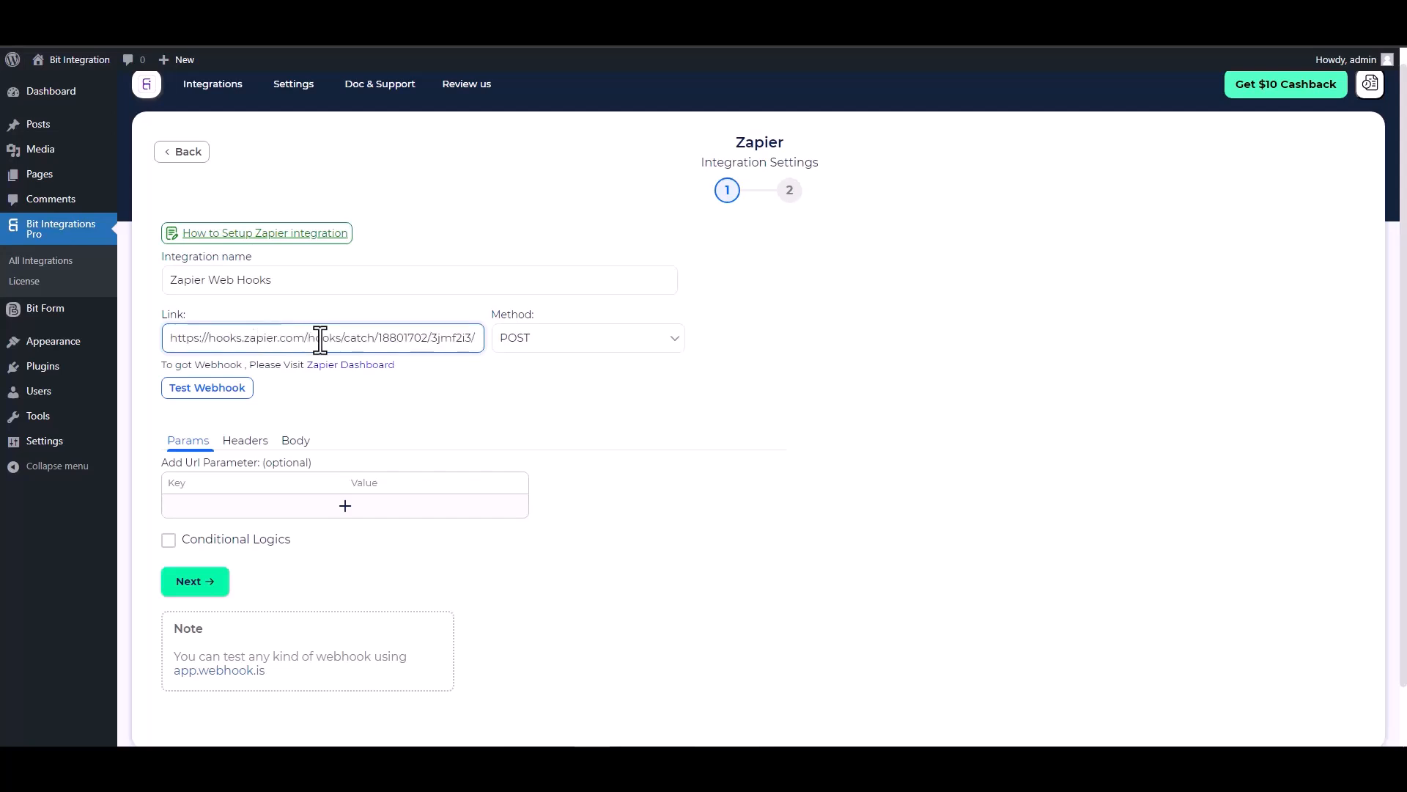
pyautogui.click(292, 443)
pyautogui.click(224, 478)
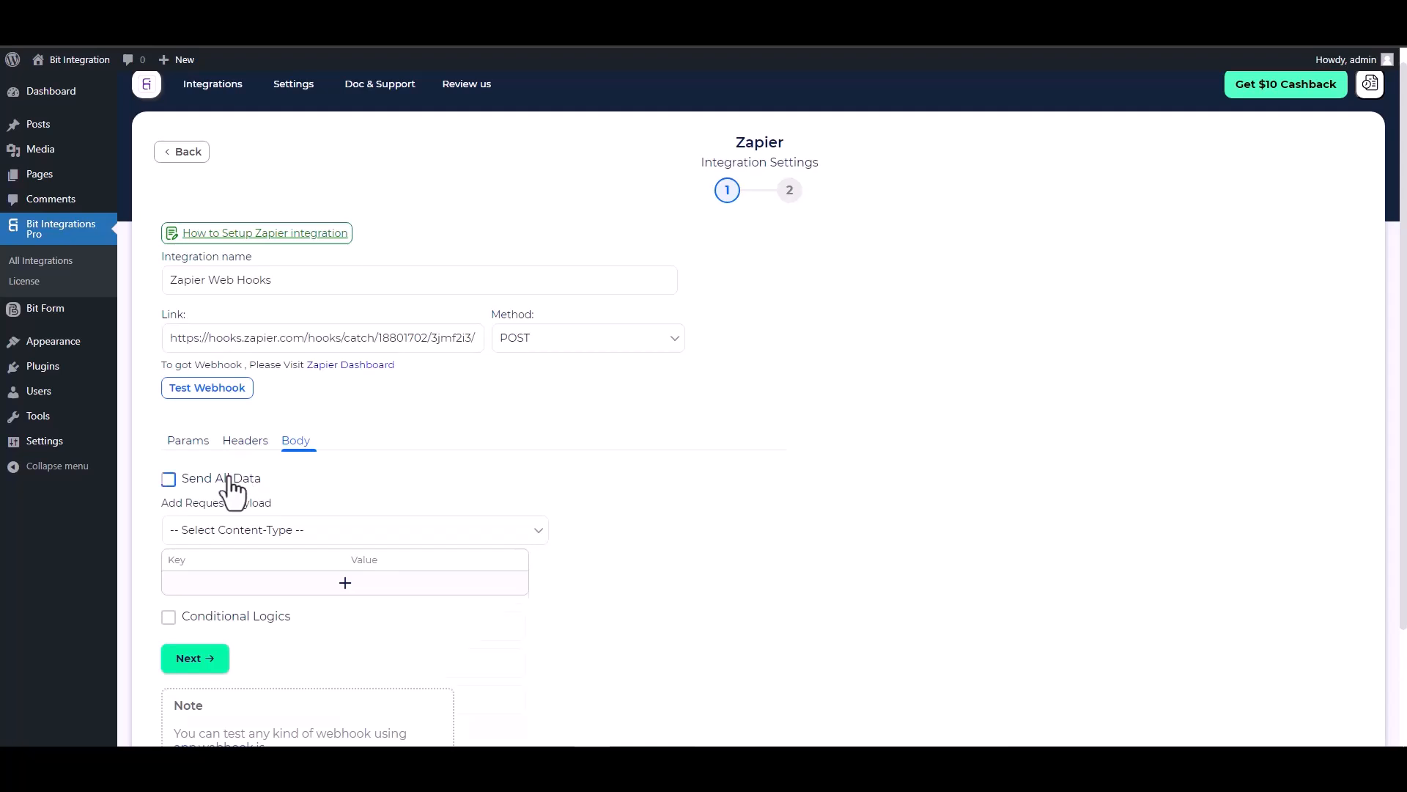
pyautogui.scroll(-2, 308, 381)
pyautogui.click(346, 387)
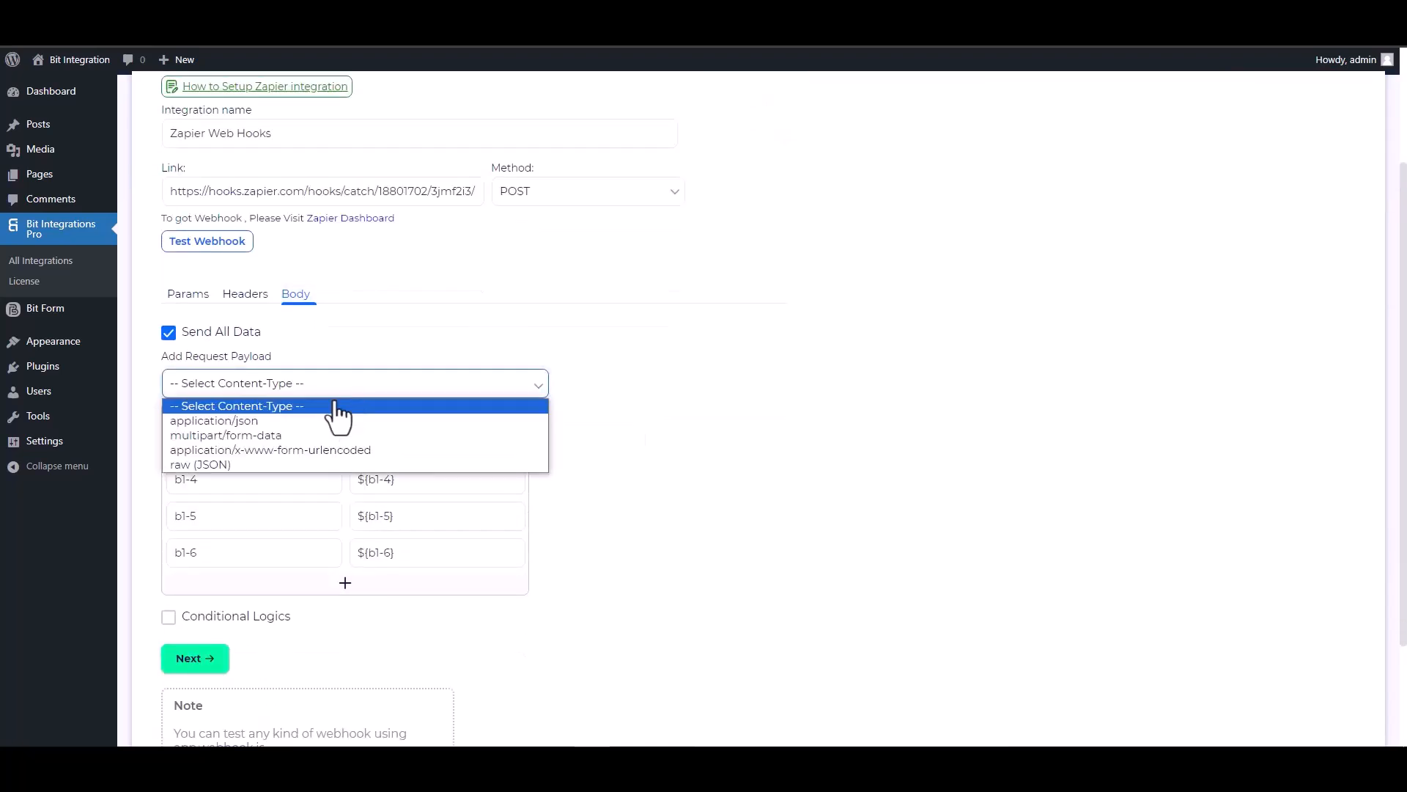
pyautogui.click(267, 424)
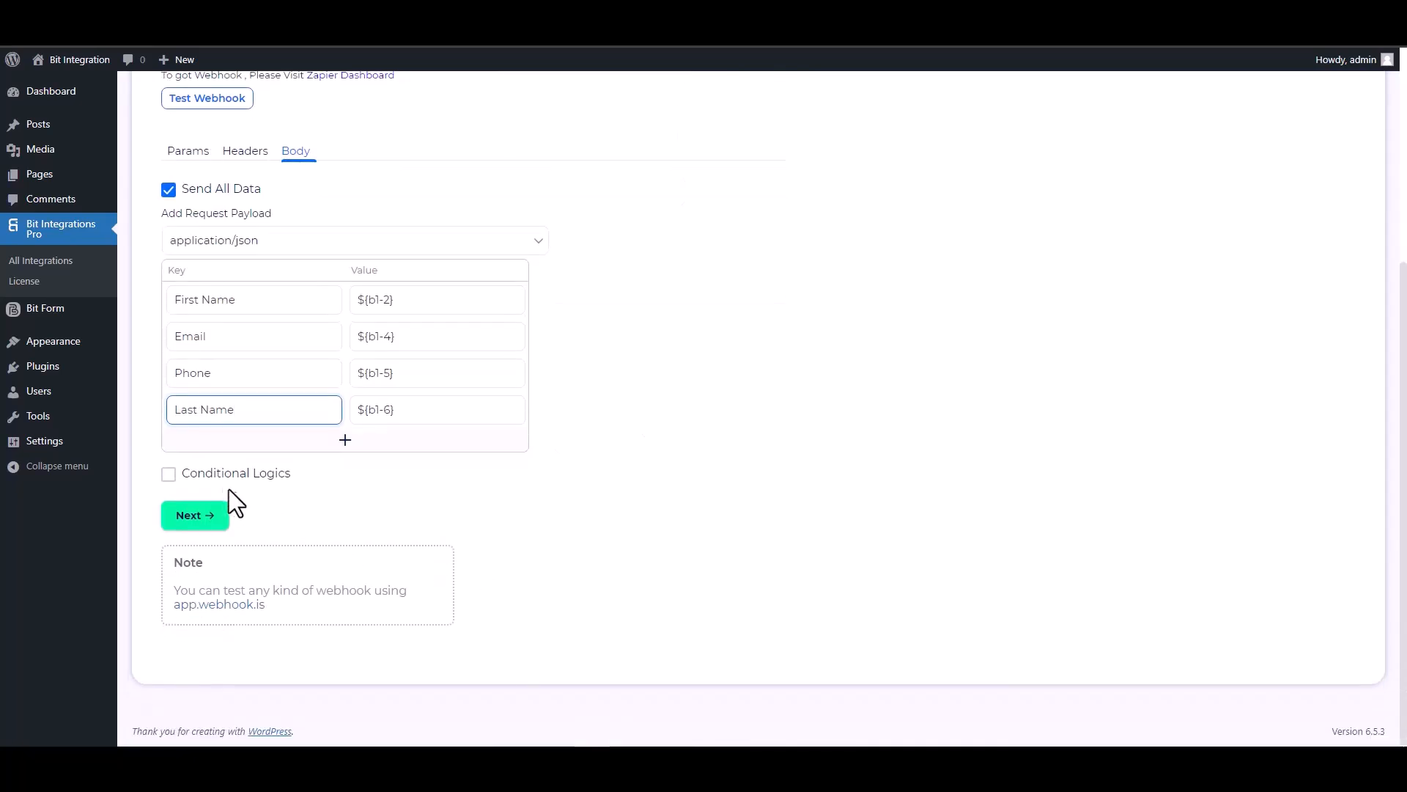
pyautogui.click(229, 475)
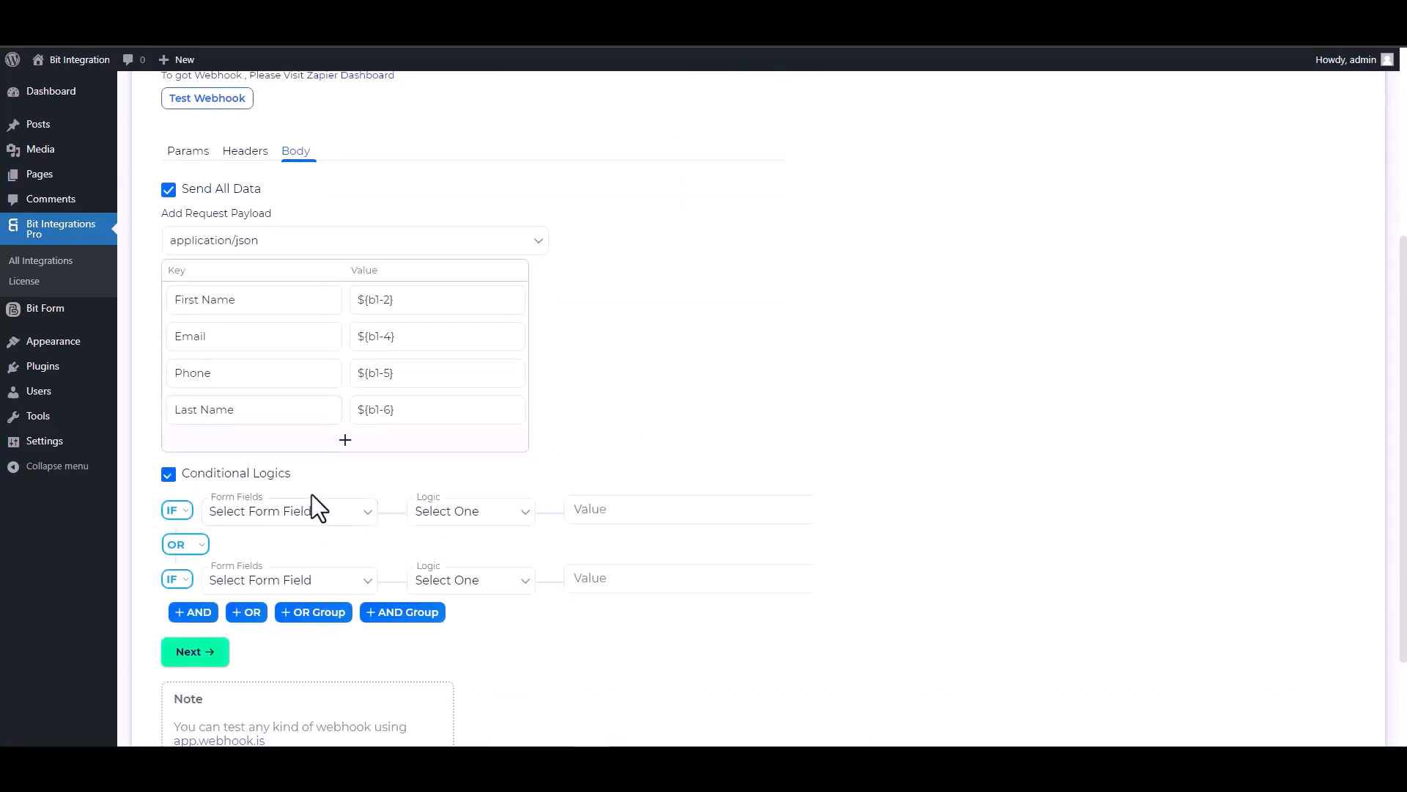
pyautogui.scroll(-2, 469, 528)
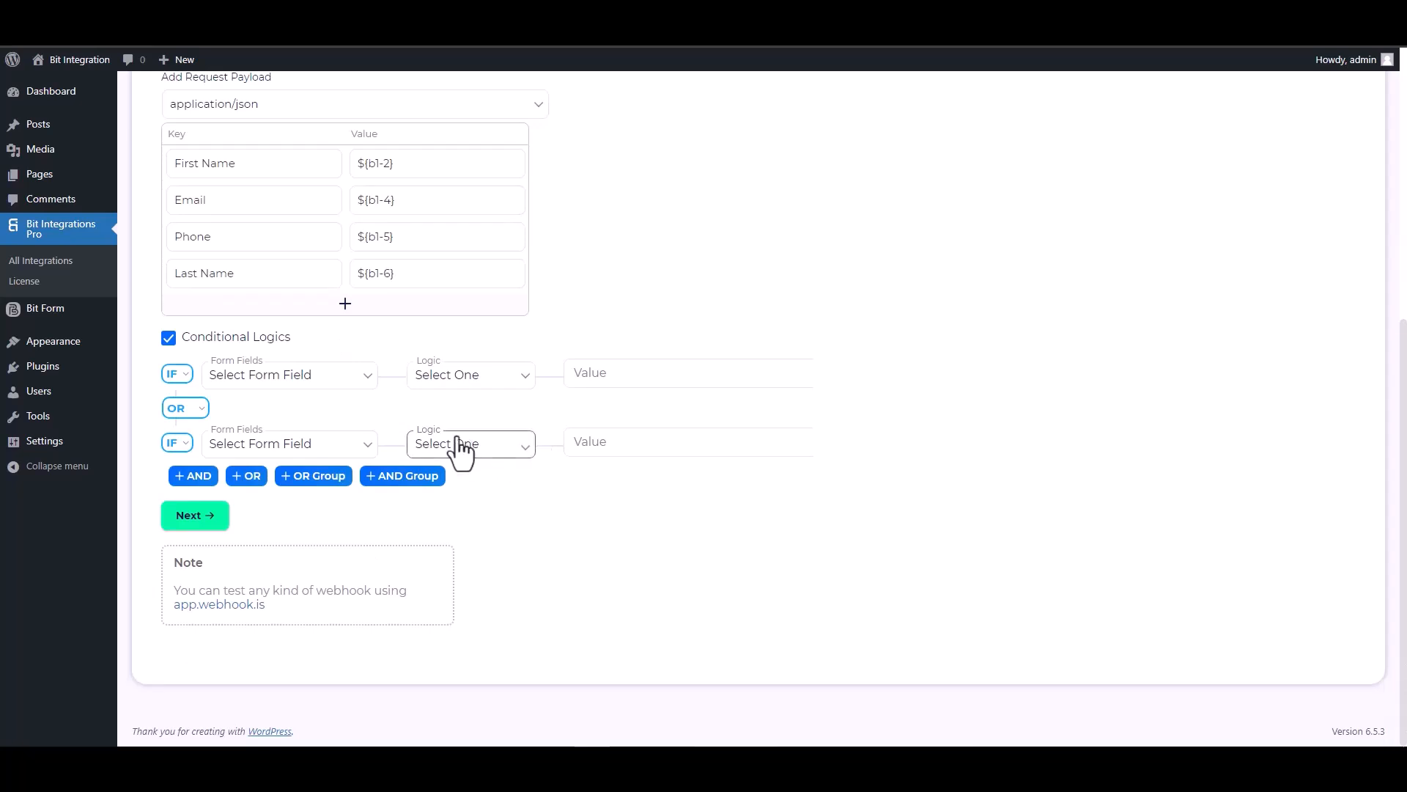
pyautogui.click(176, 340)
pyautogui.scroll(5, 639, 449)
# - Test the webhook successfully, then finish and save the integration
pyautogui.click(209, 405)
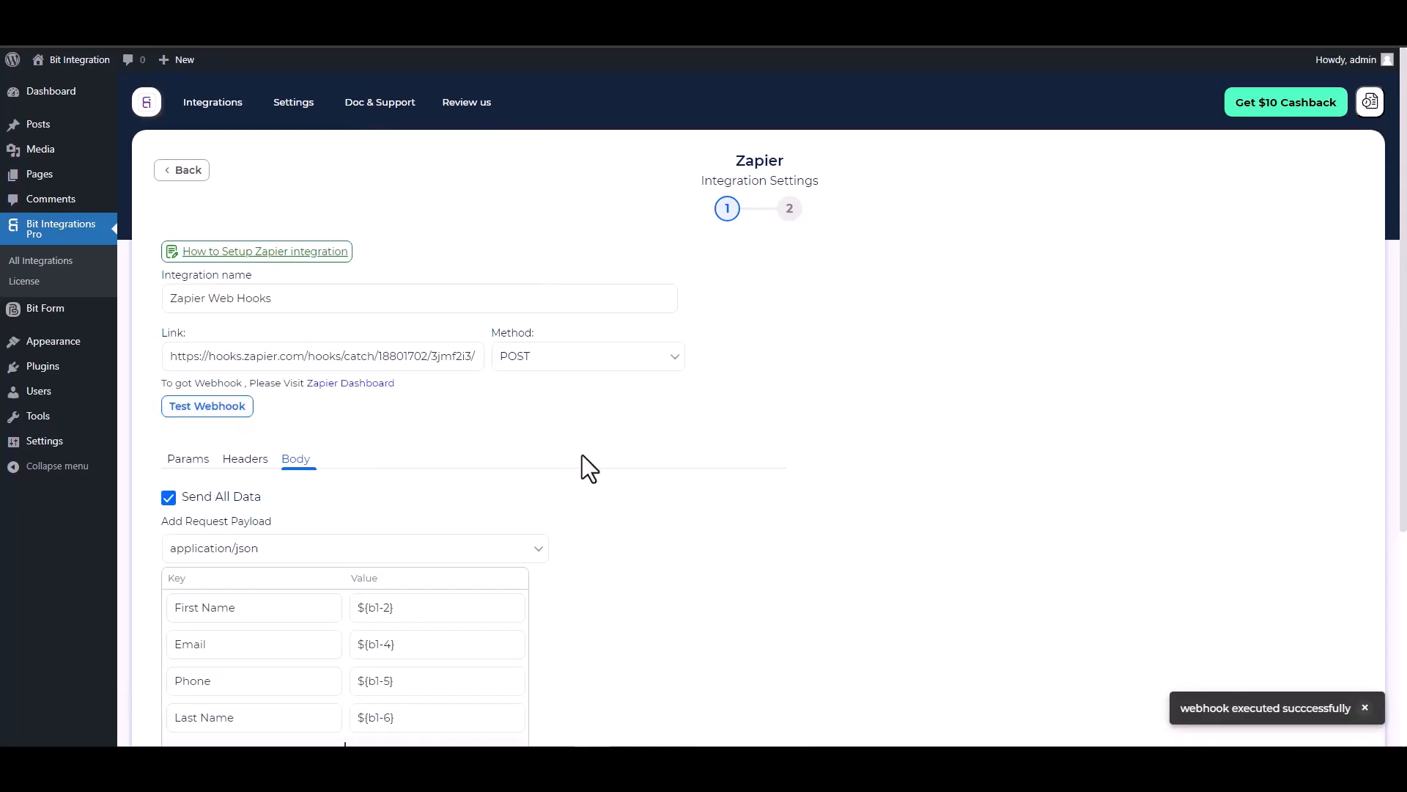
pyautogui.scroll(-1, 582, 455)
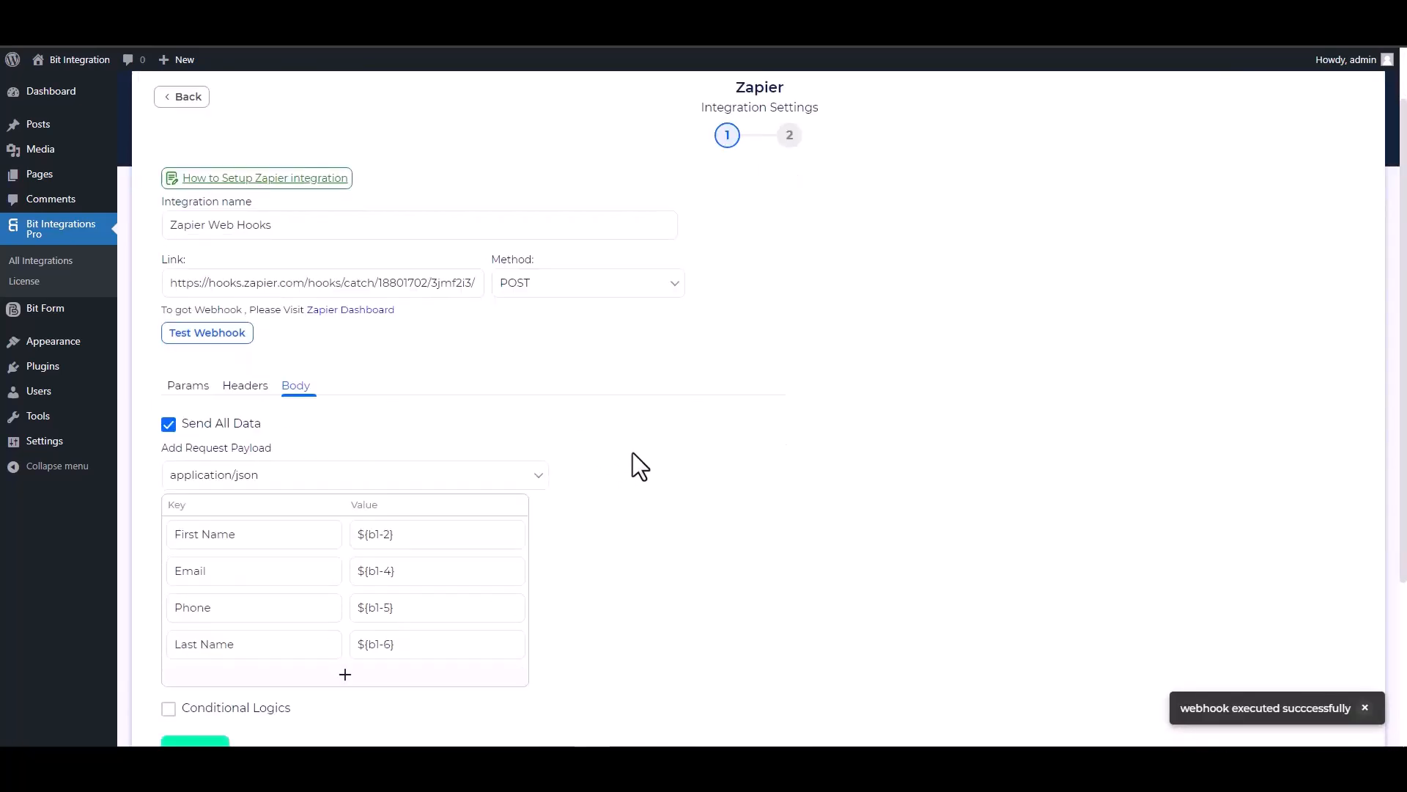
pyautogui.scroll(-1, 633, 455)
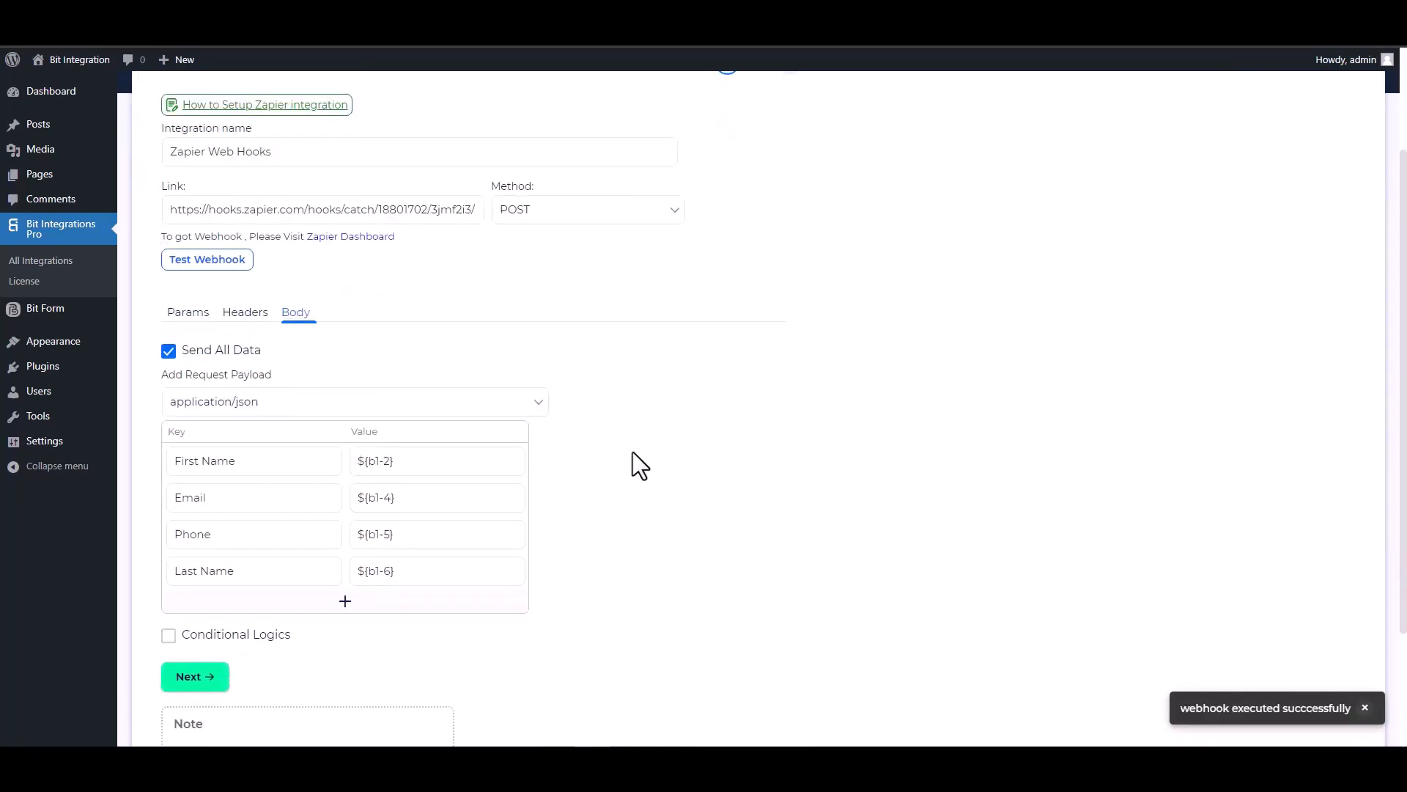
pyautogui.click(213, 675)
pyautogui.click(753, 296)
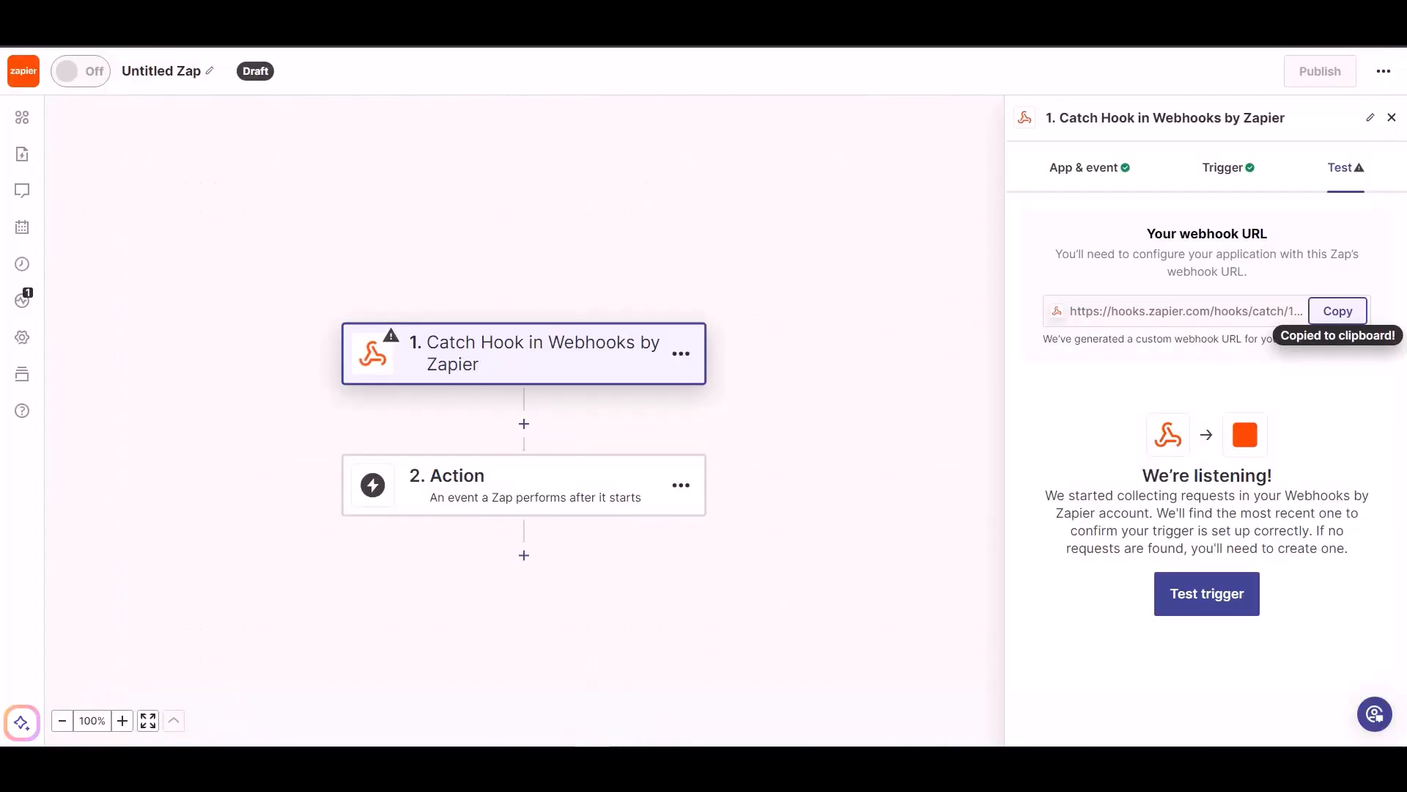
# - Test the Catch Hook trigger and continue with the found request A
pyautogui.click(1171, 585)
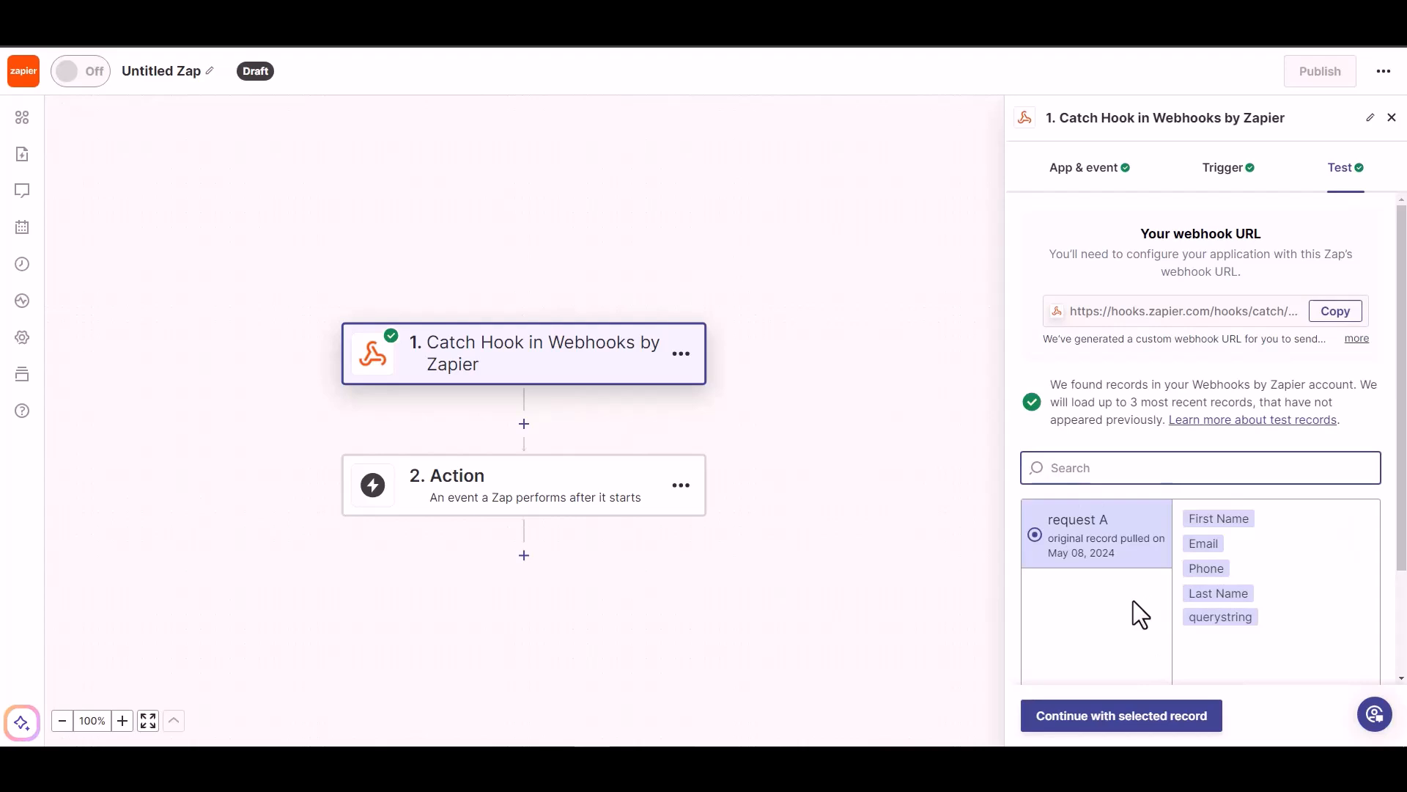
pyautogui.click(1129, 730)
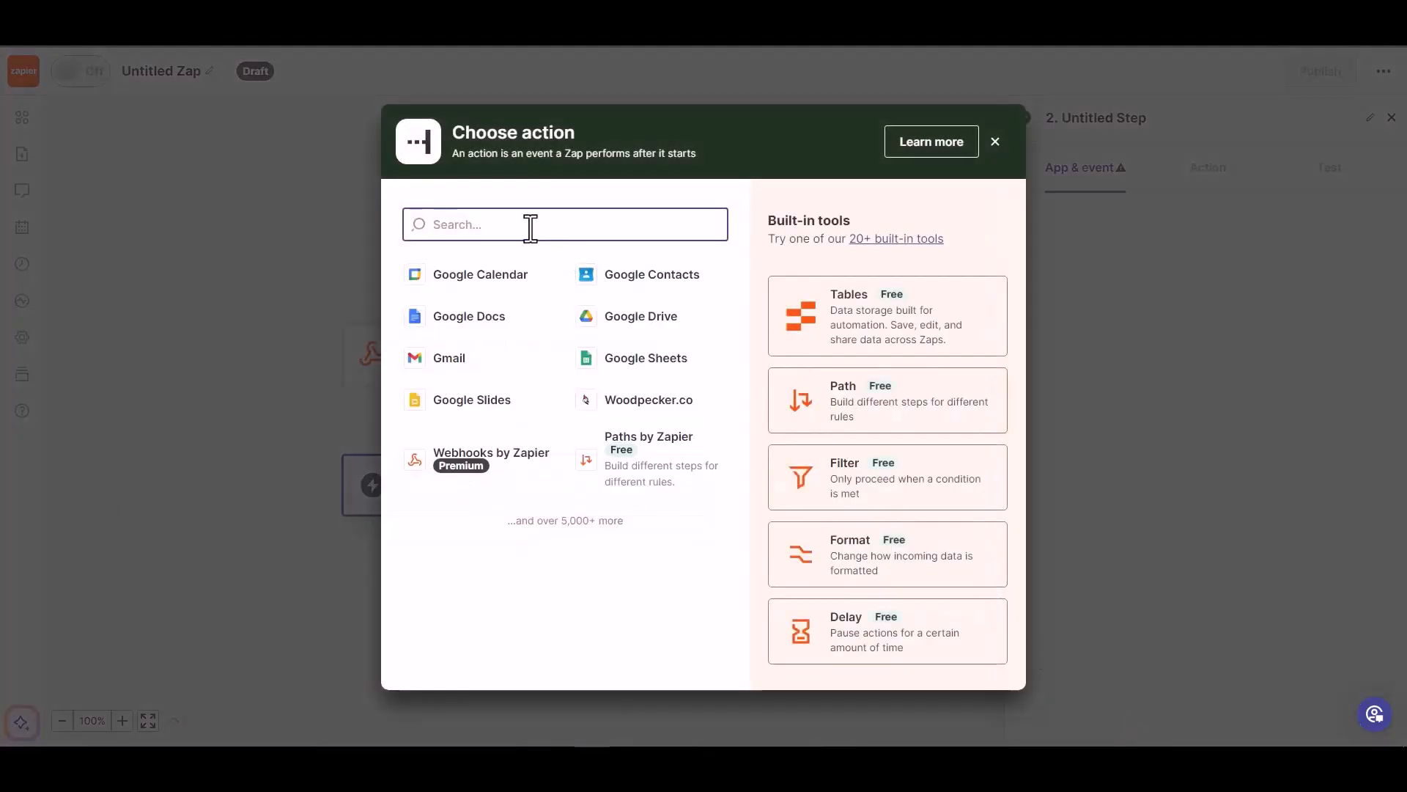
# - Pick Woodpecker.co with the Create/Update Prospect event and keep the connected account
pyautogui.write('wood')
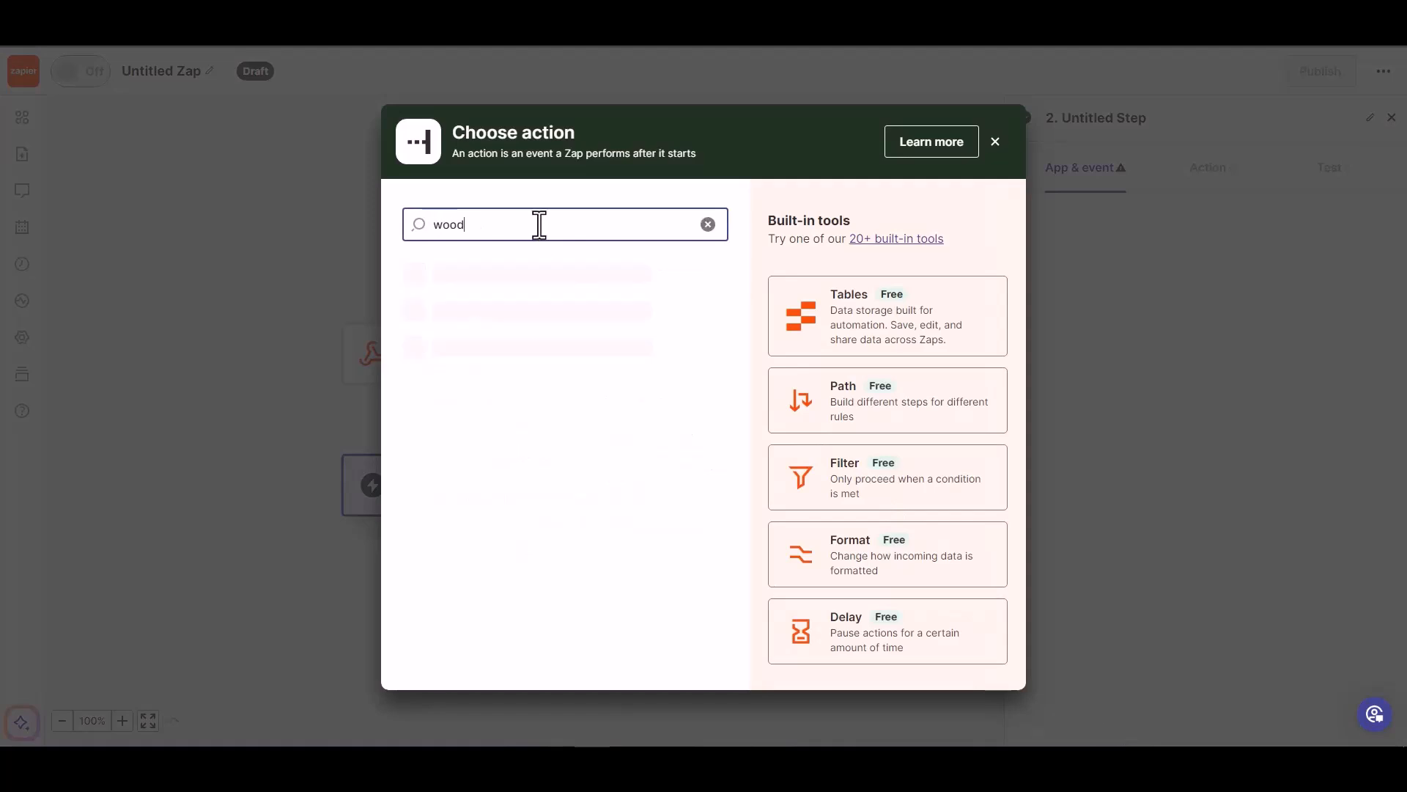
pyautogui.click(513, 289)
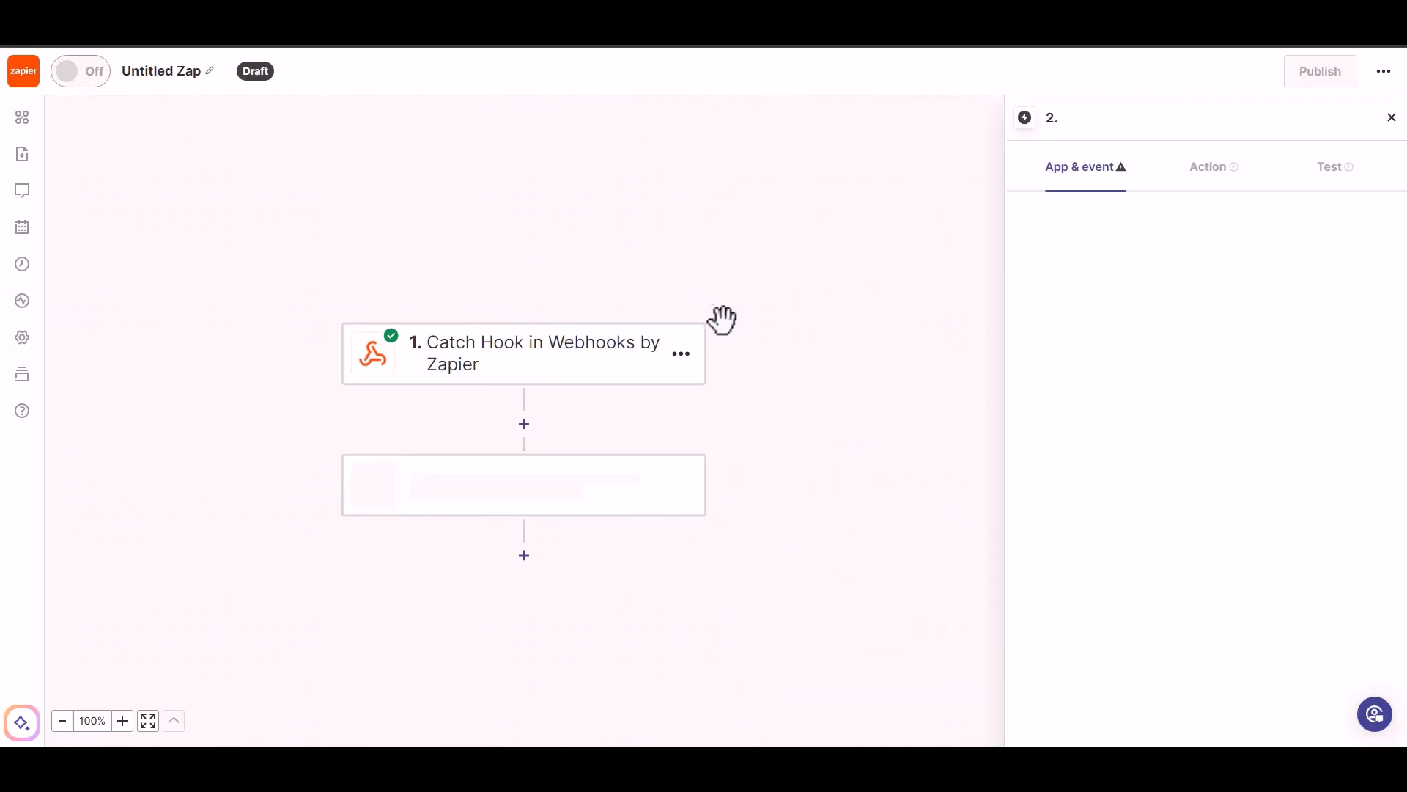
pyautogui.click(1128, 302)
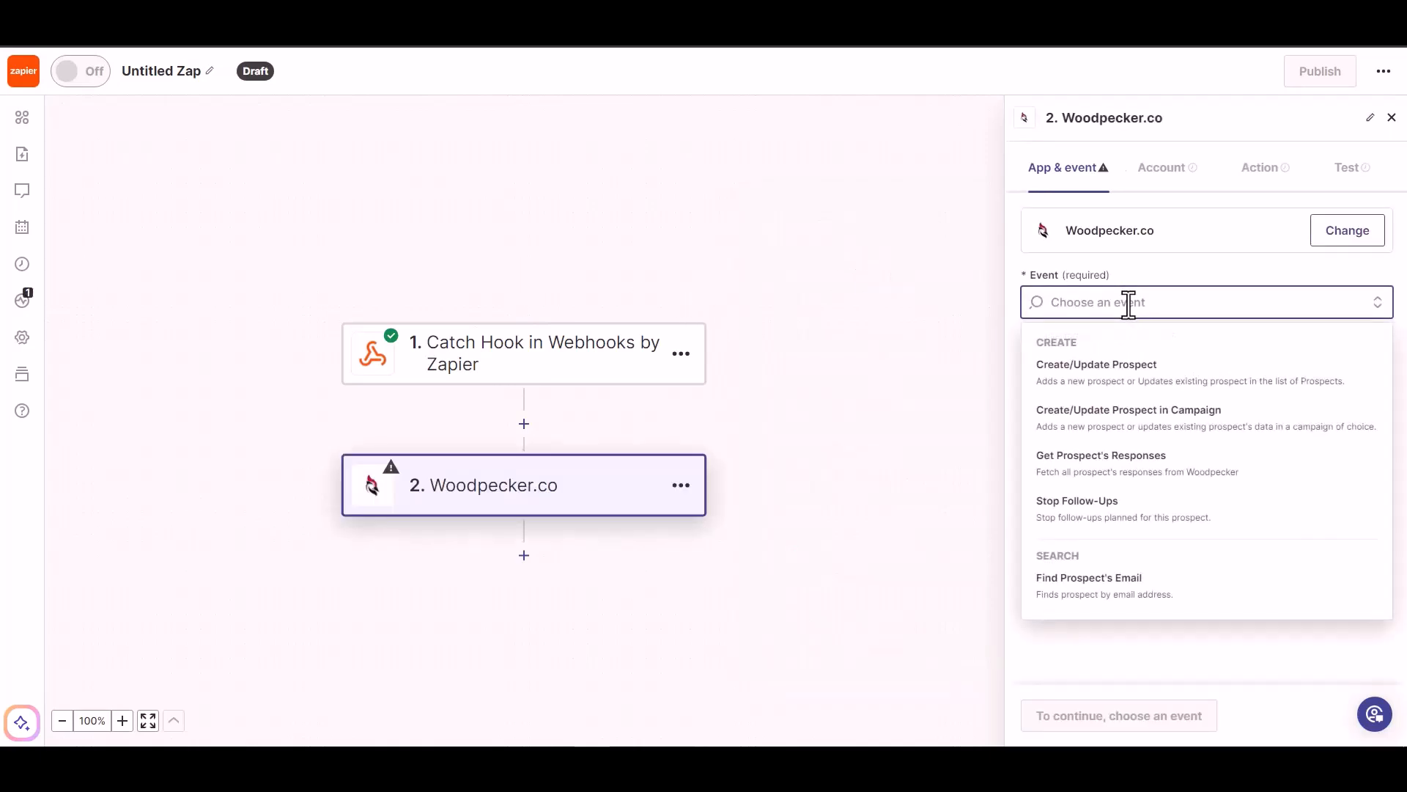
pyautogui.click(1127, 374)
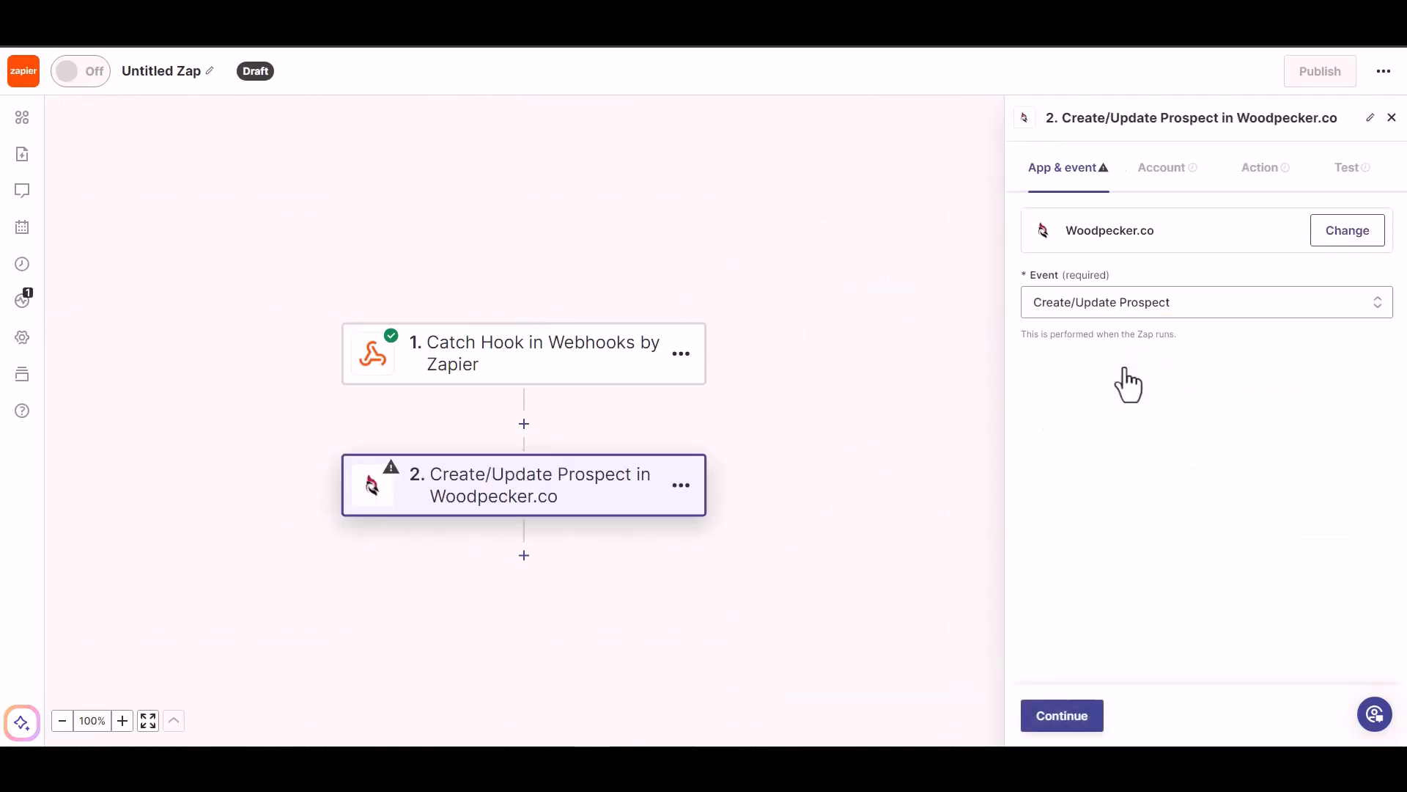
pyautogui.click(1056, 726)
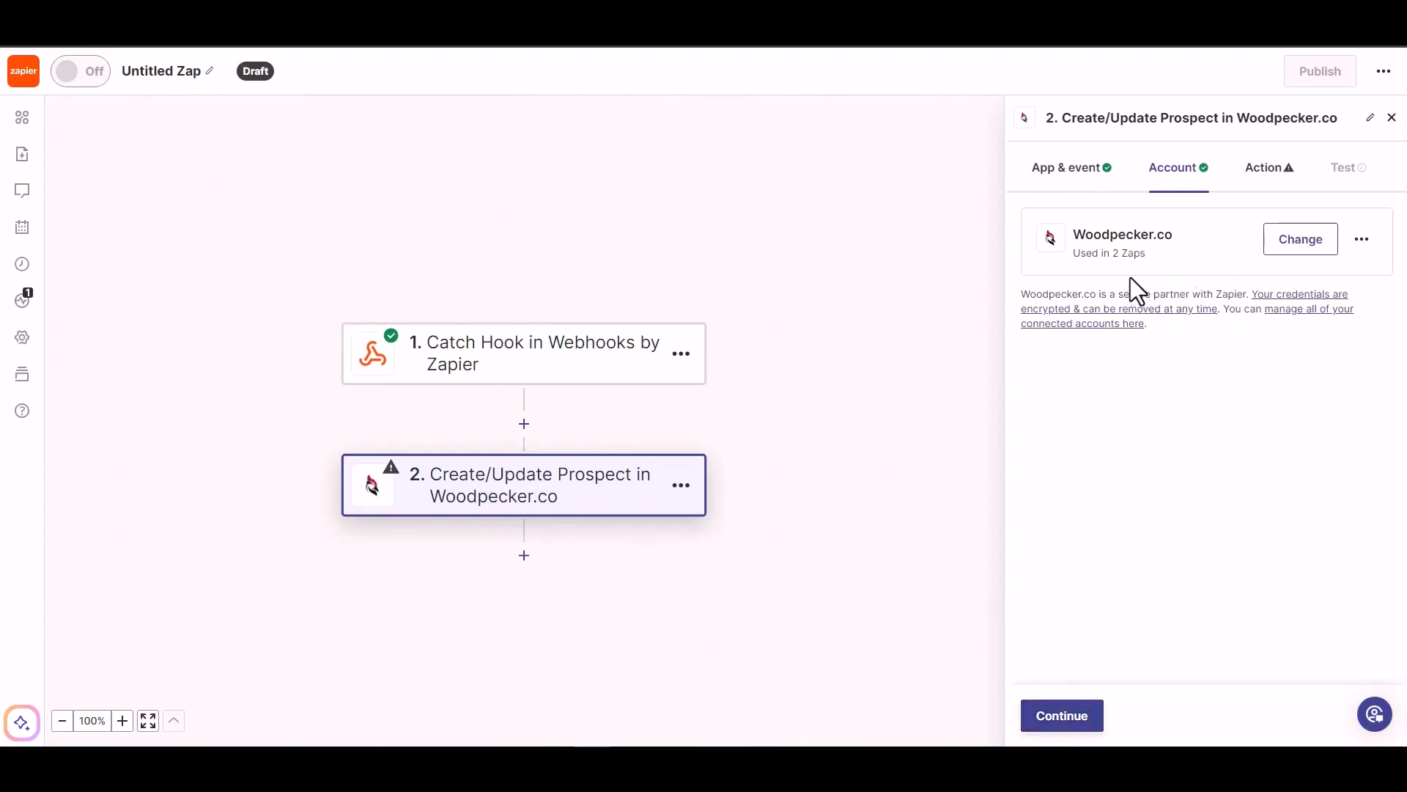
pyautogui.click(1060, 722)
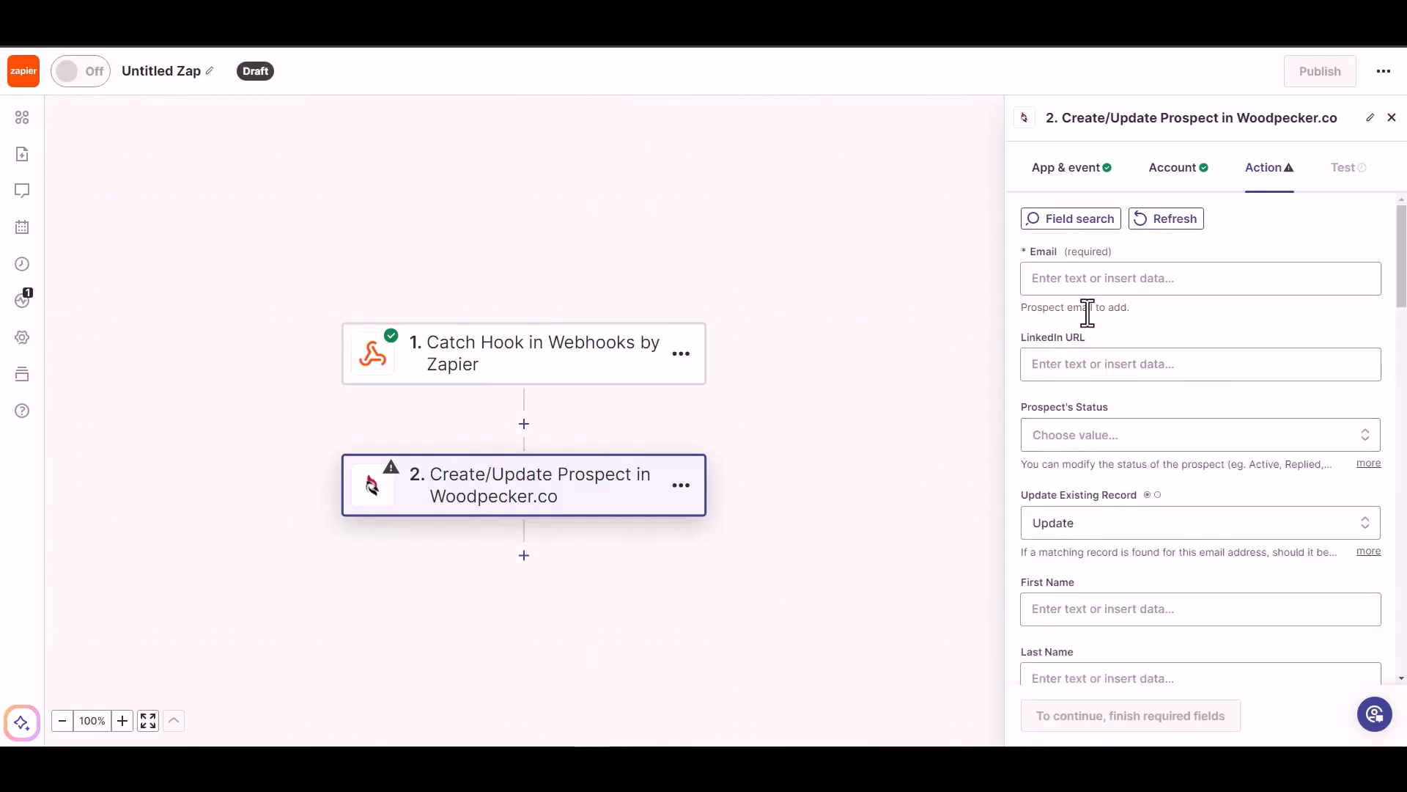
# - Map the webhook's Email into Email and set Prospect's Status to ACTIVE
pyautogui.click(1098, 280)
pyautogui.click(1086, 449)
pyautogui.click(1235, 242)
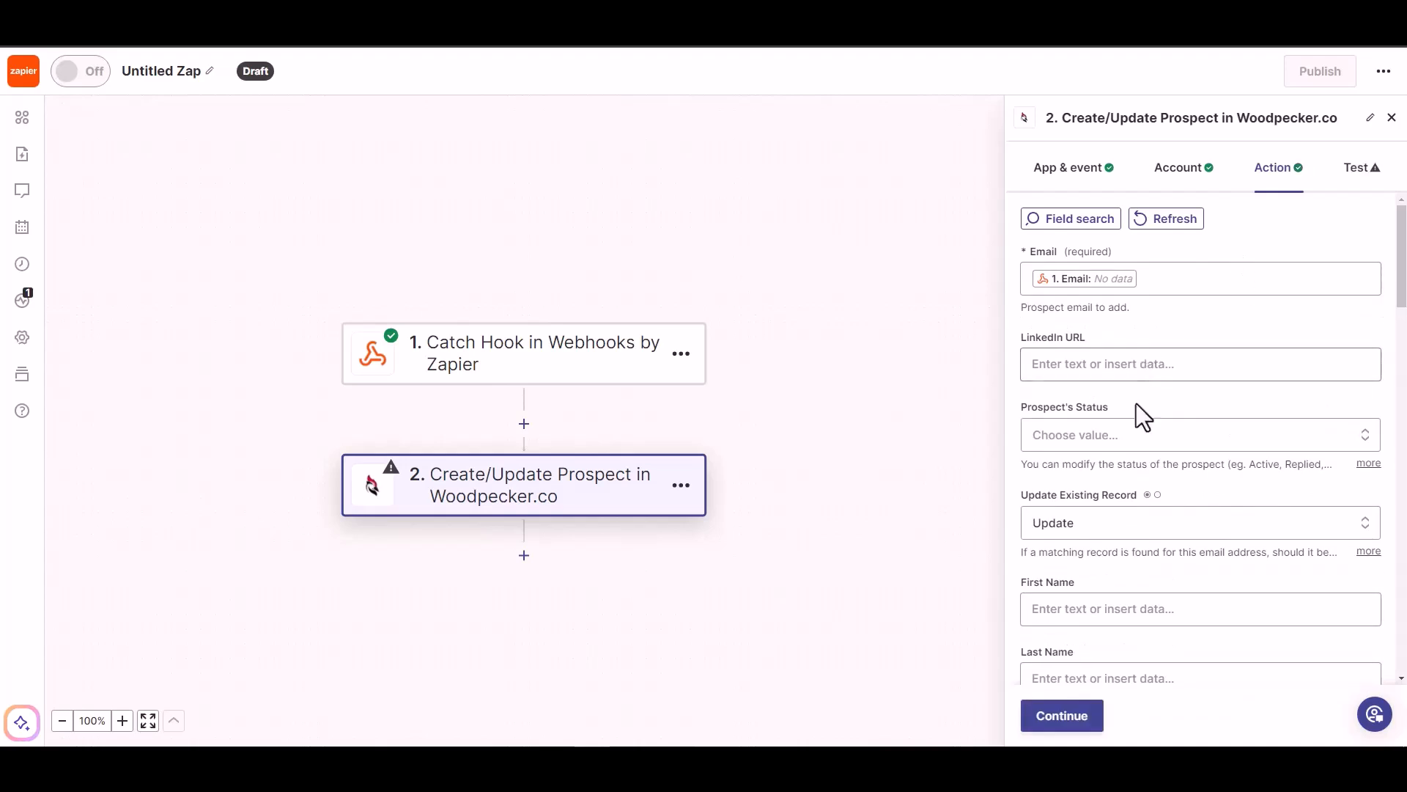
pyautogui.click(1110, 440)
pyautogui.click(1120, 365)
pyautogui.scroll(-2, 1142, 403)
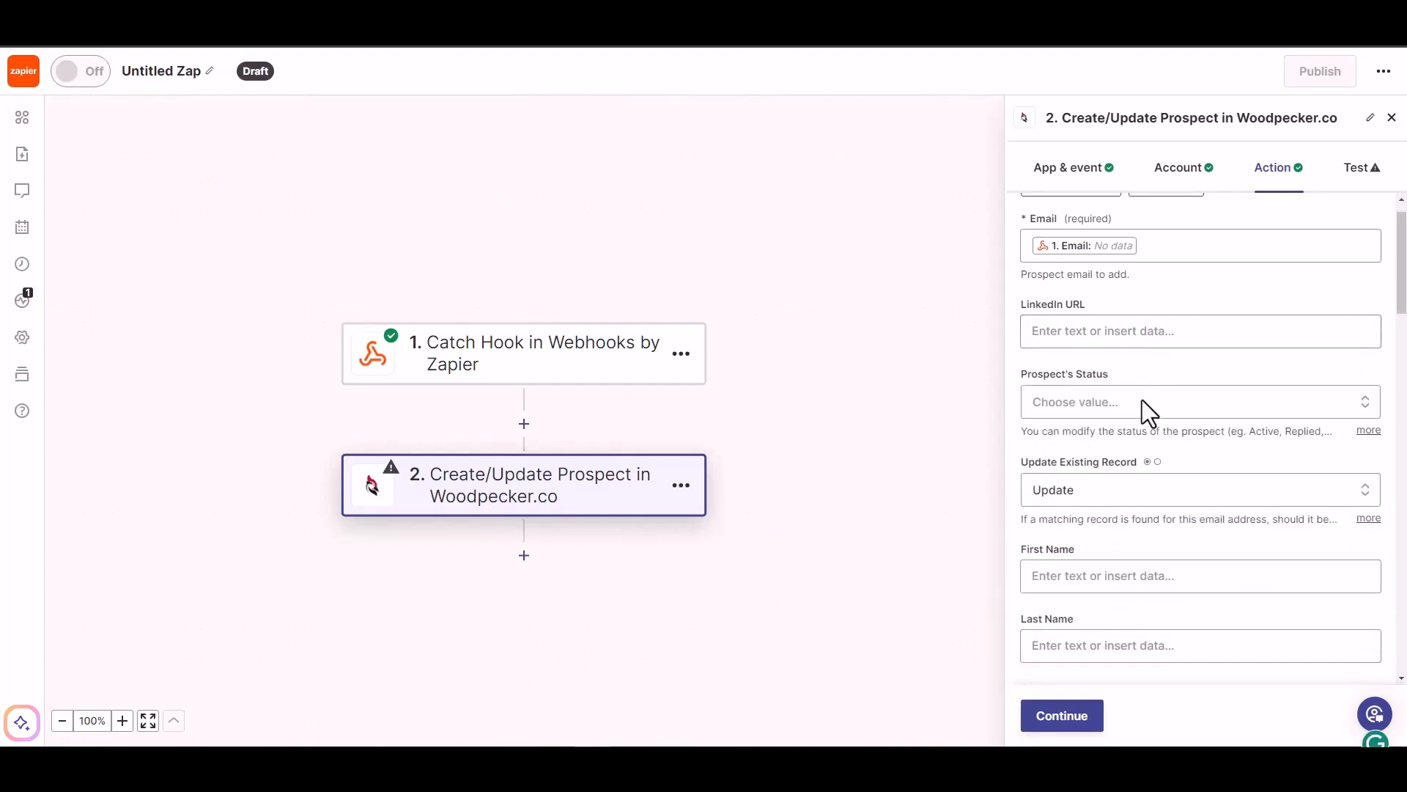
pyautogui.click(1168, 361)
pyautogui.click(1079, 609)
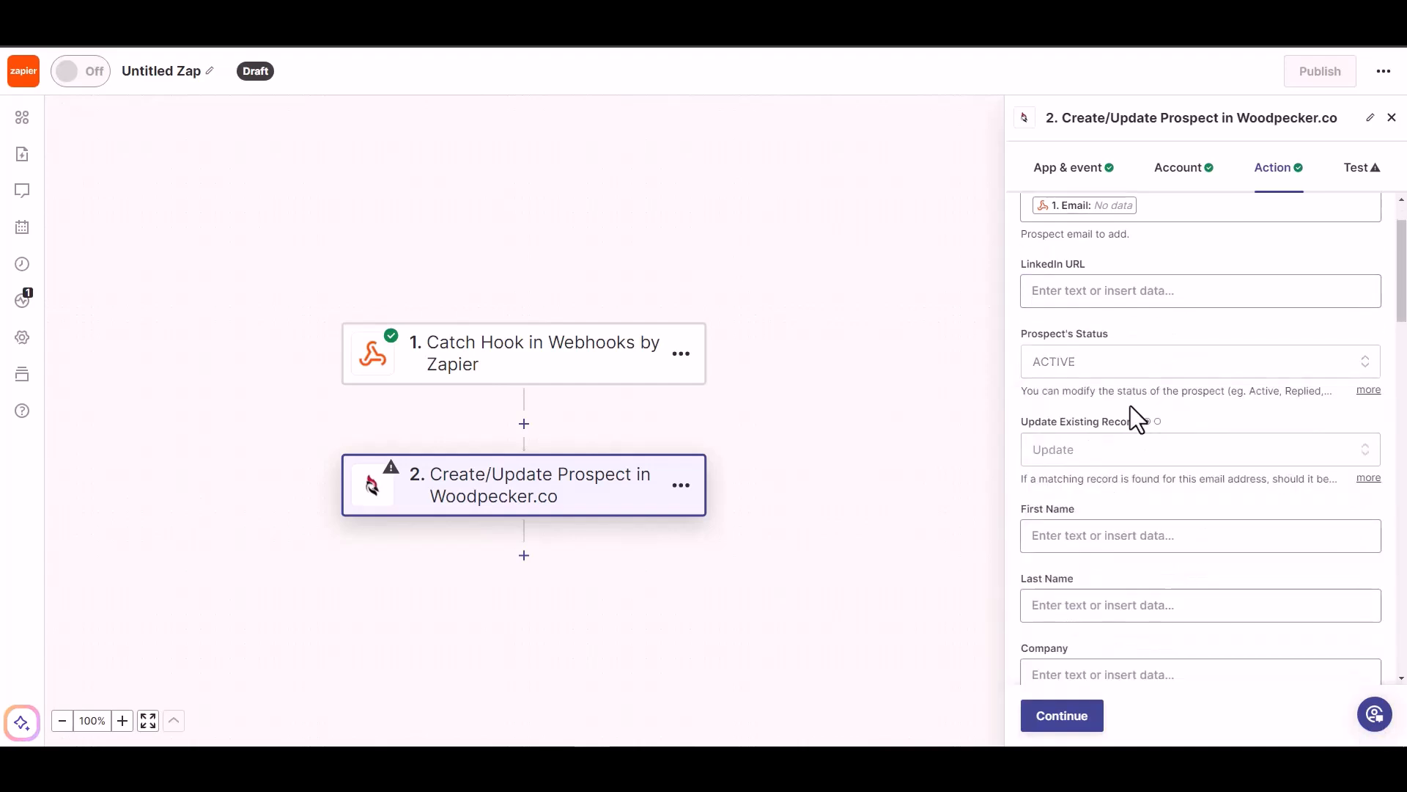
# - Map the webhook's First Name and Last Name into the matching prospect fields
pyautogui.scroll(-2, 1125, 477)
pyautogui.click(1111, 462)
pyautogui.click(1092, 662)
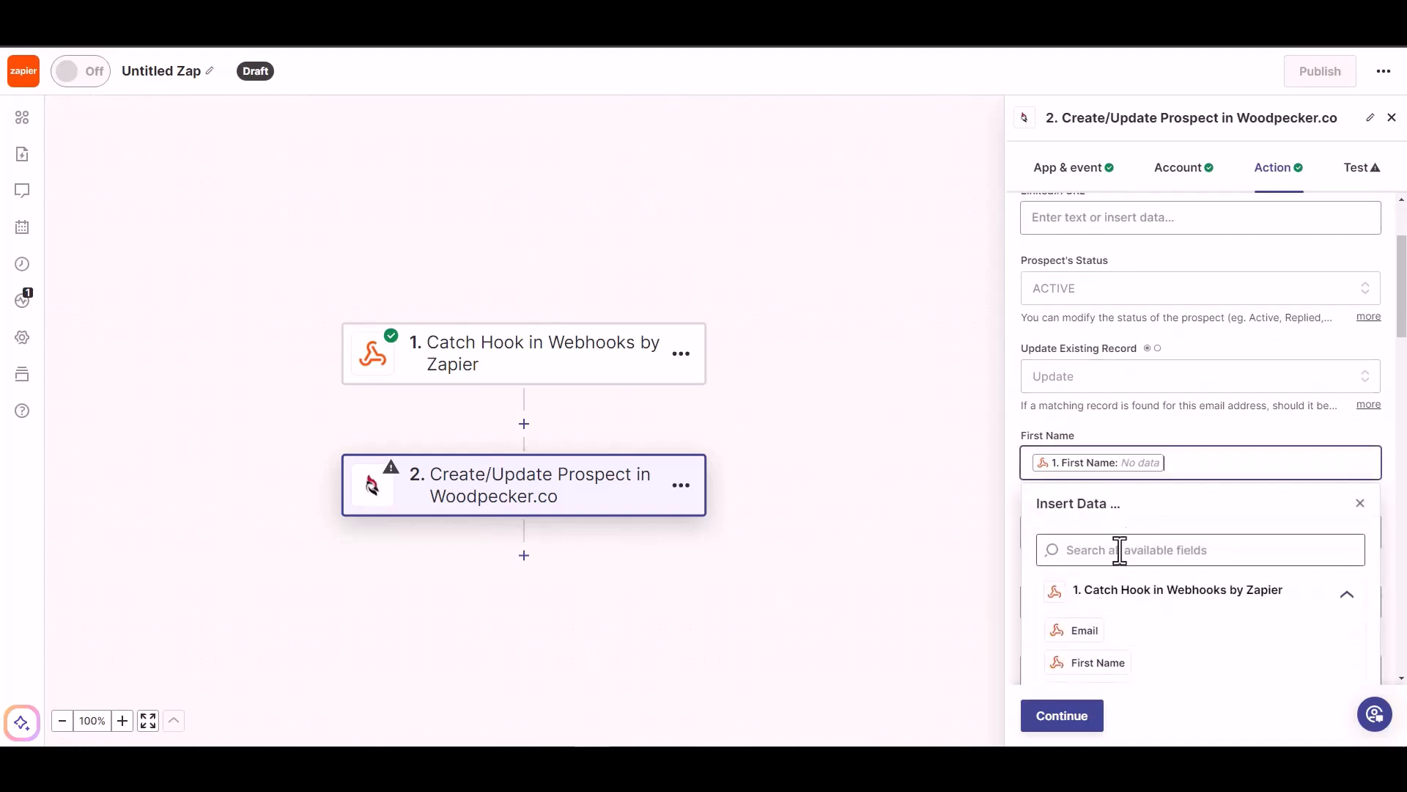
pyautogui.click(1176, 420)
pyautogui.scroll(-4, 1176, 426)
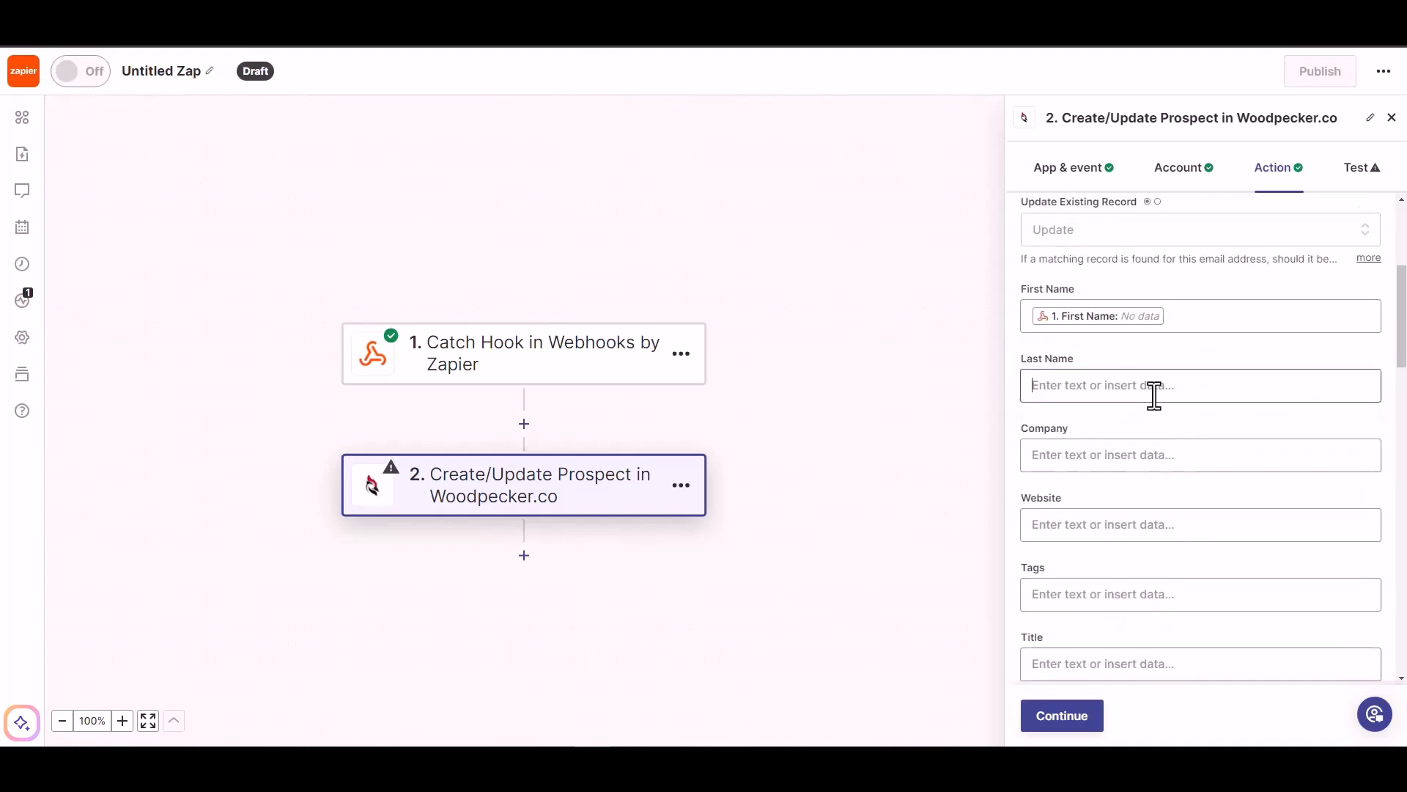
pyautogui.click(1153, 387)
pyautogui.click(1098, 618)
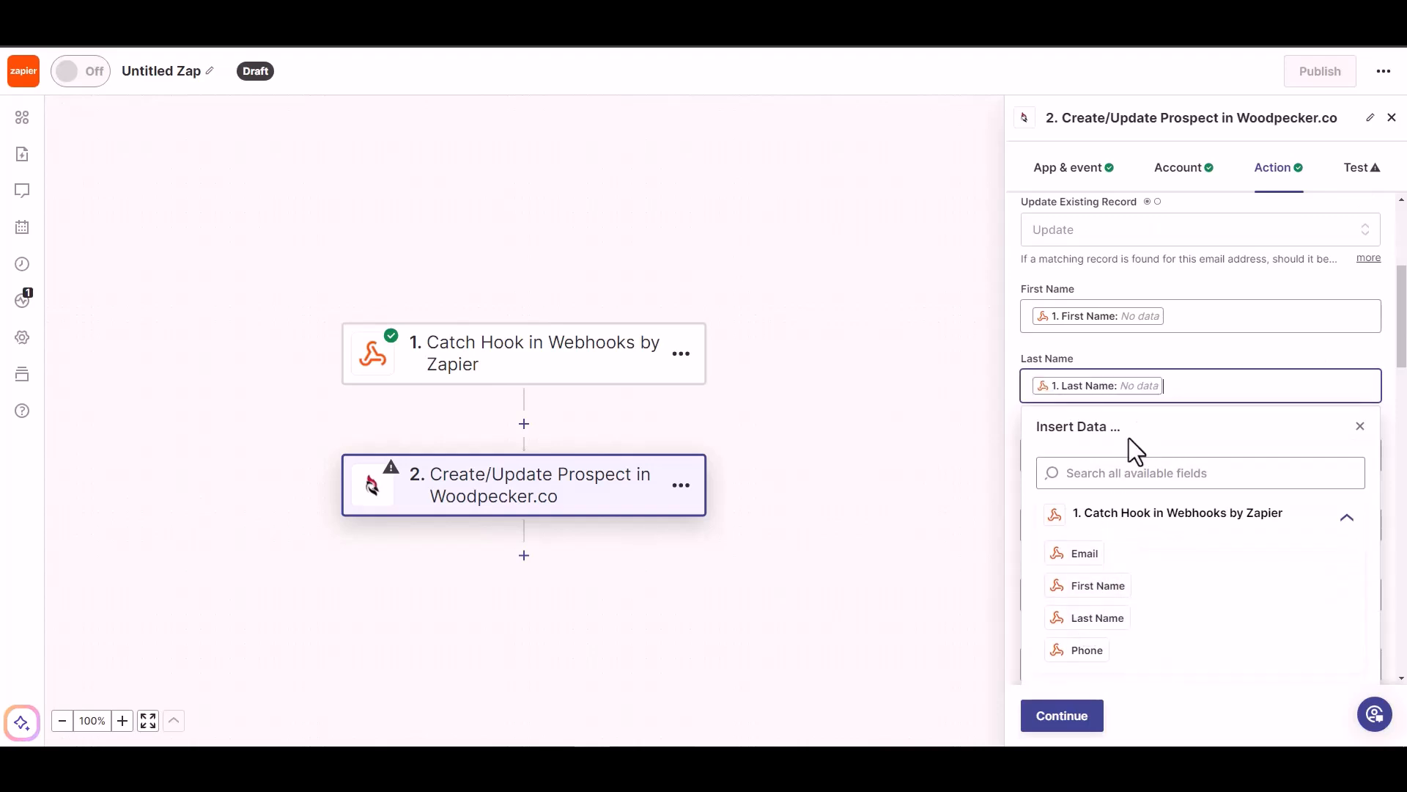
pyautogui.click(1172, 371)
# - Map the webhook's Phone into Phone and continue to the test
pyautogui.scroll(-1, 1171, 370)
pyautogui.scroll(-1, 1085, 594)
pyautogui.click(1098, 591)
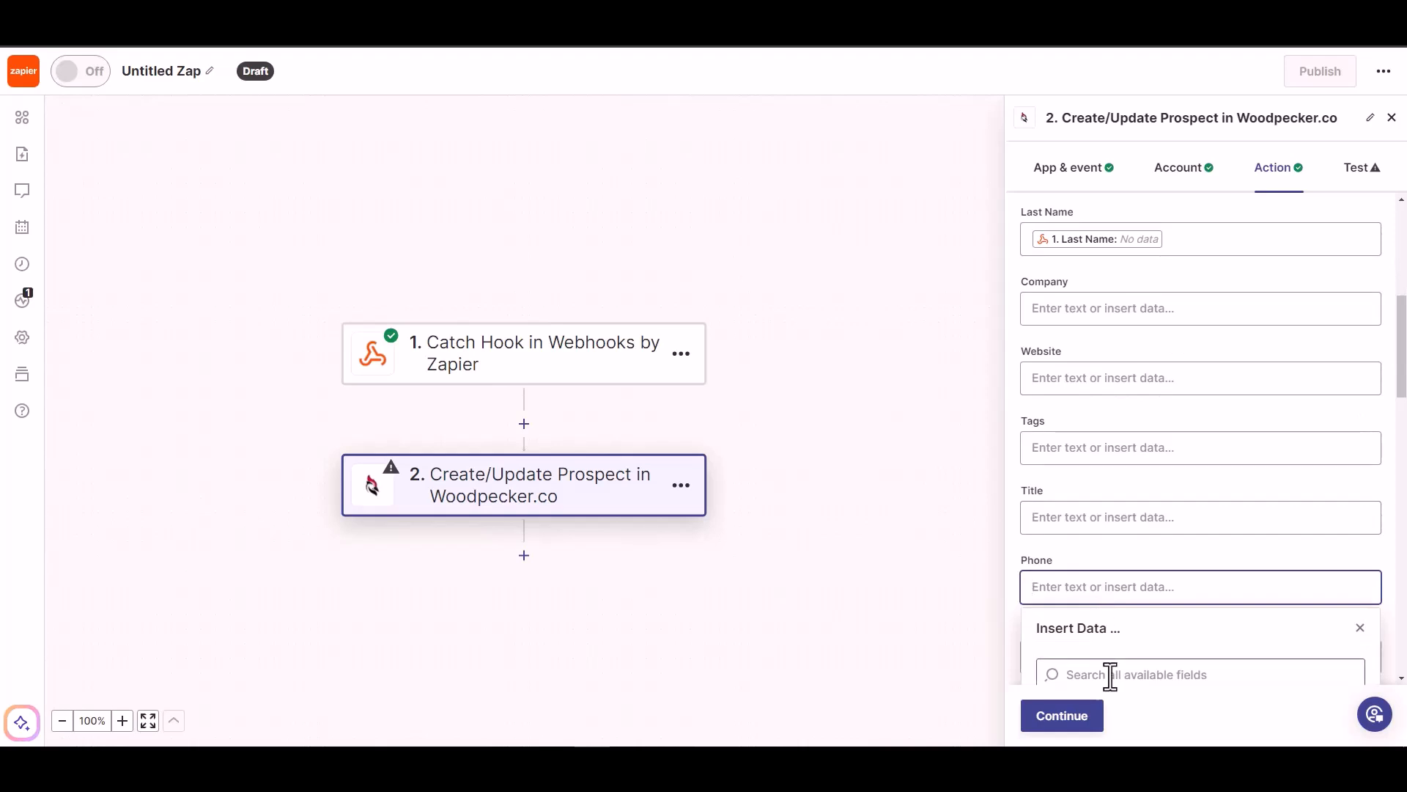
pyautogui.scroll(-3, 1122, 652)
pyautogui.click(1093, 633)
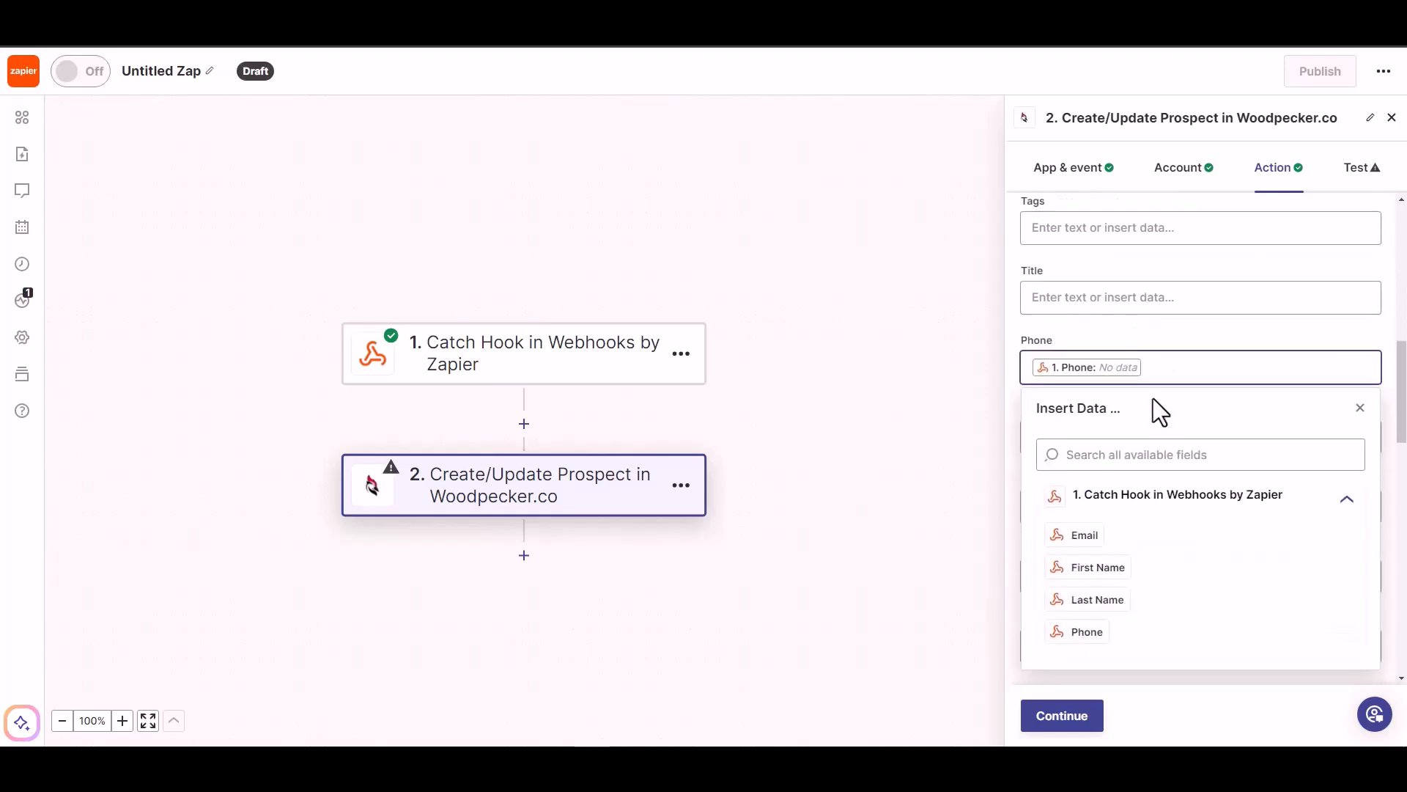
pyautogui.click(1152, 327)
pyautogui.scroll(-5, 1097, 513)
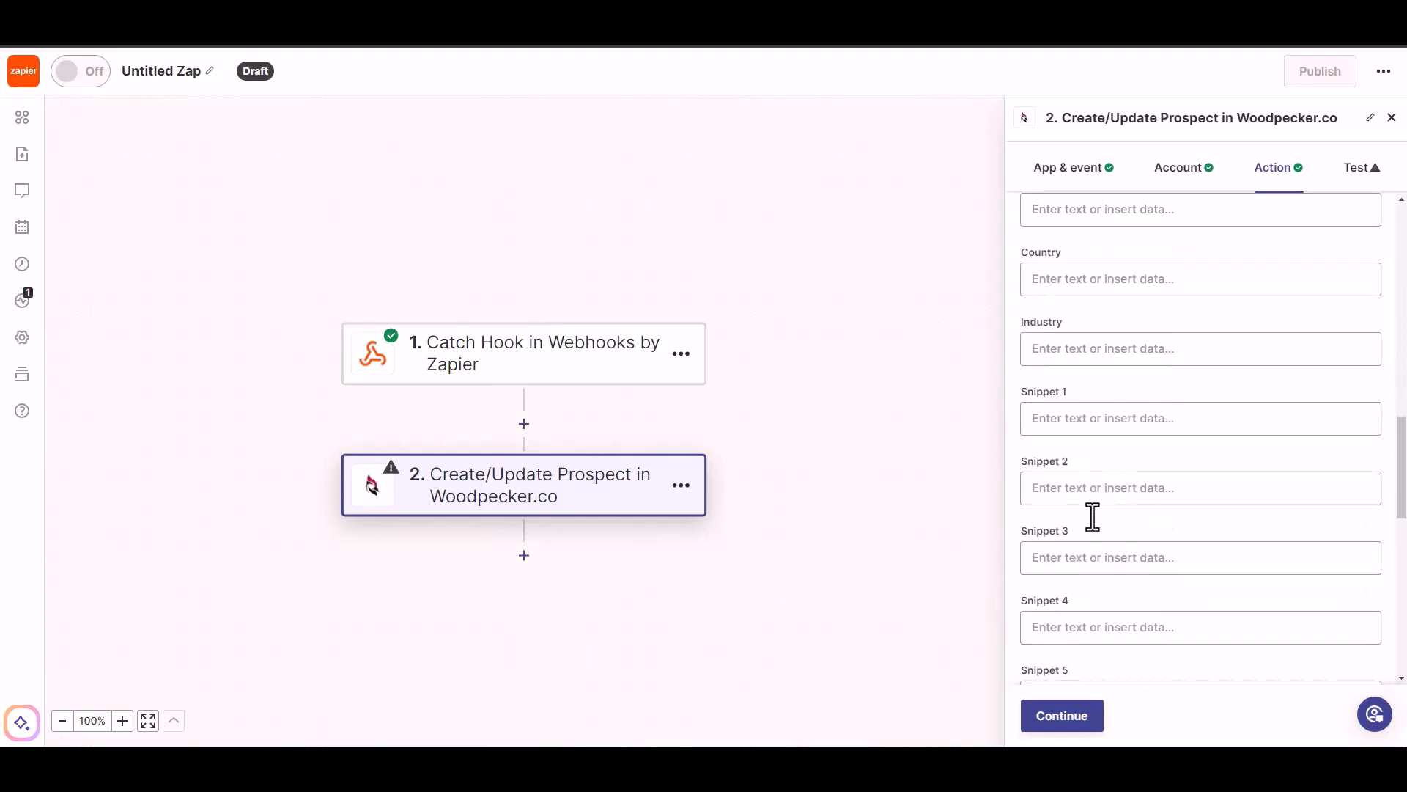
pyautogui.click(1062, 716)
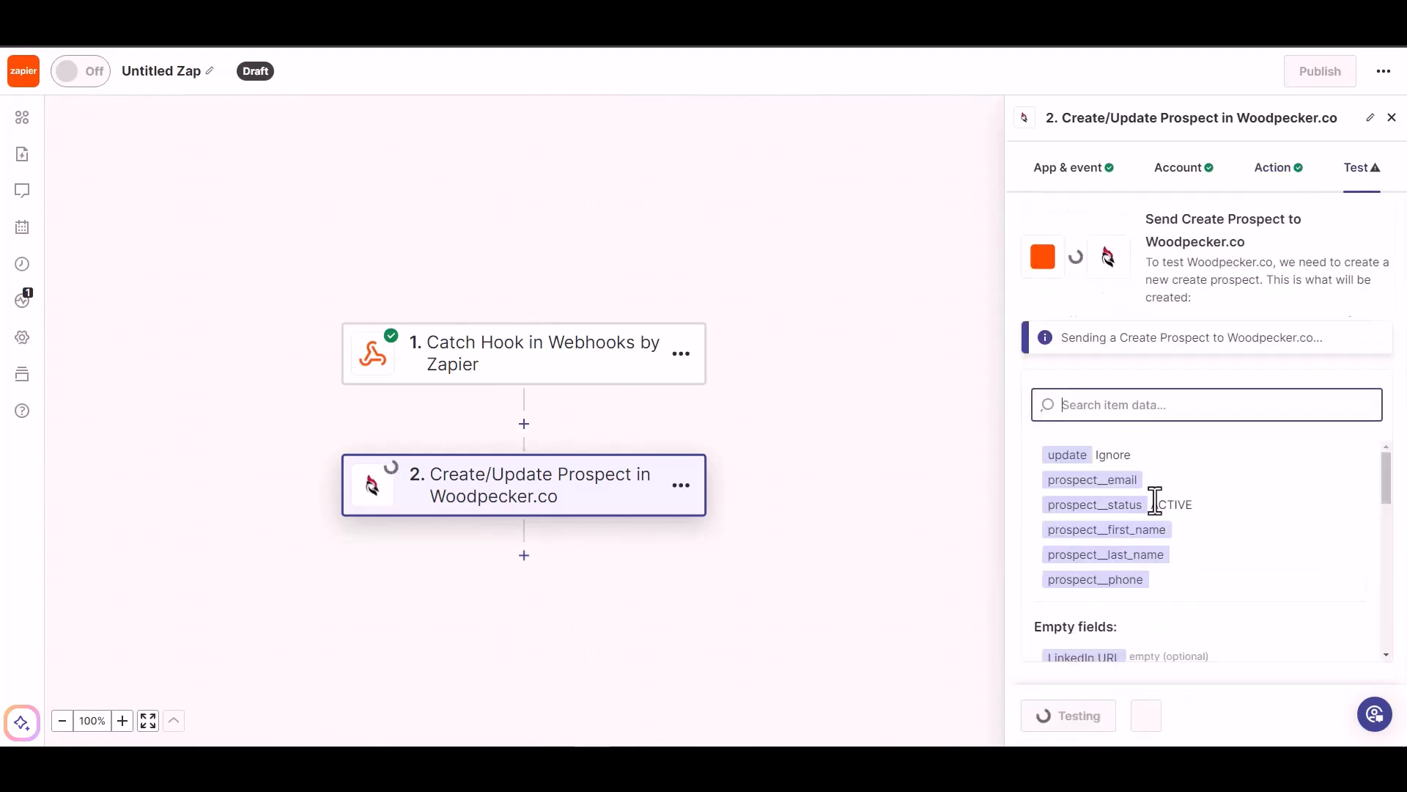
# - Publish the Zap and rename it from 'Untitled Zap' to 'Bit Integrations'
pyautogui.click(1155, 725)
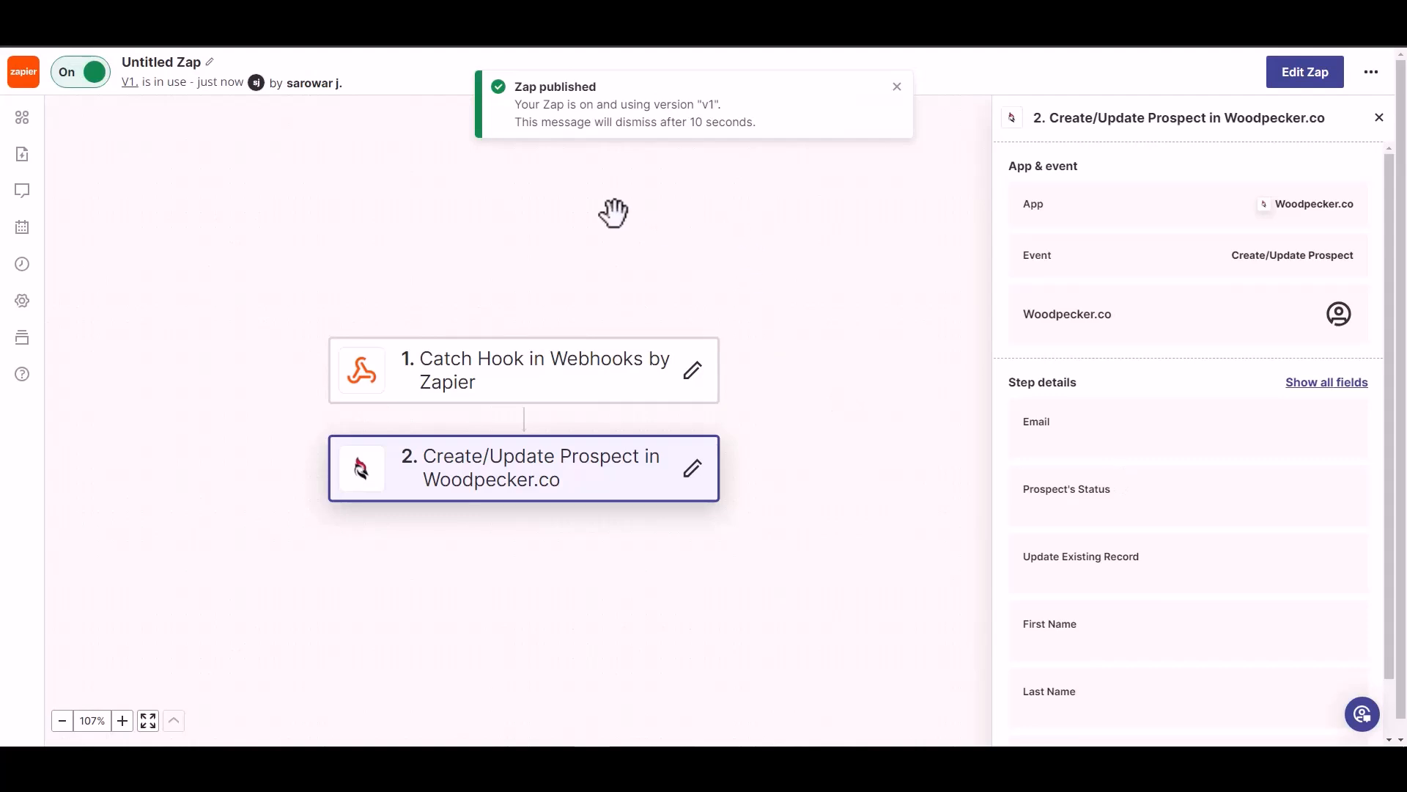
pyautogui.click(173, 62)
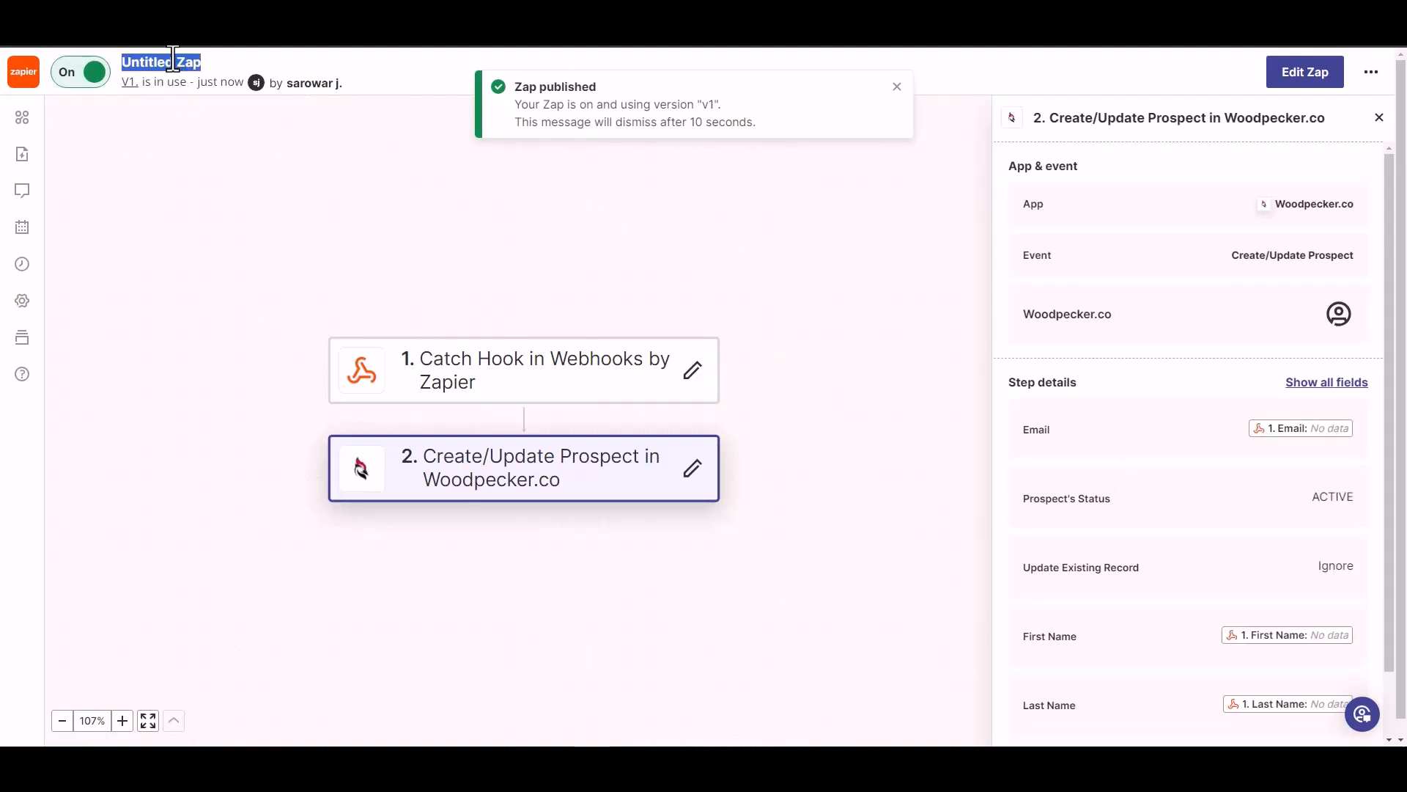
pyautogui.write('Bit Integrat')
pyautogui.write('ions')
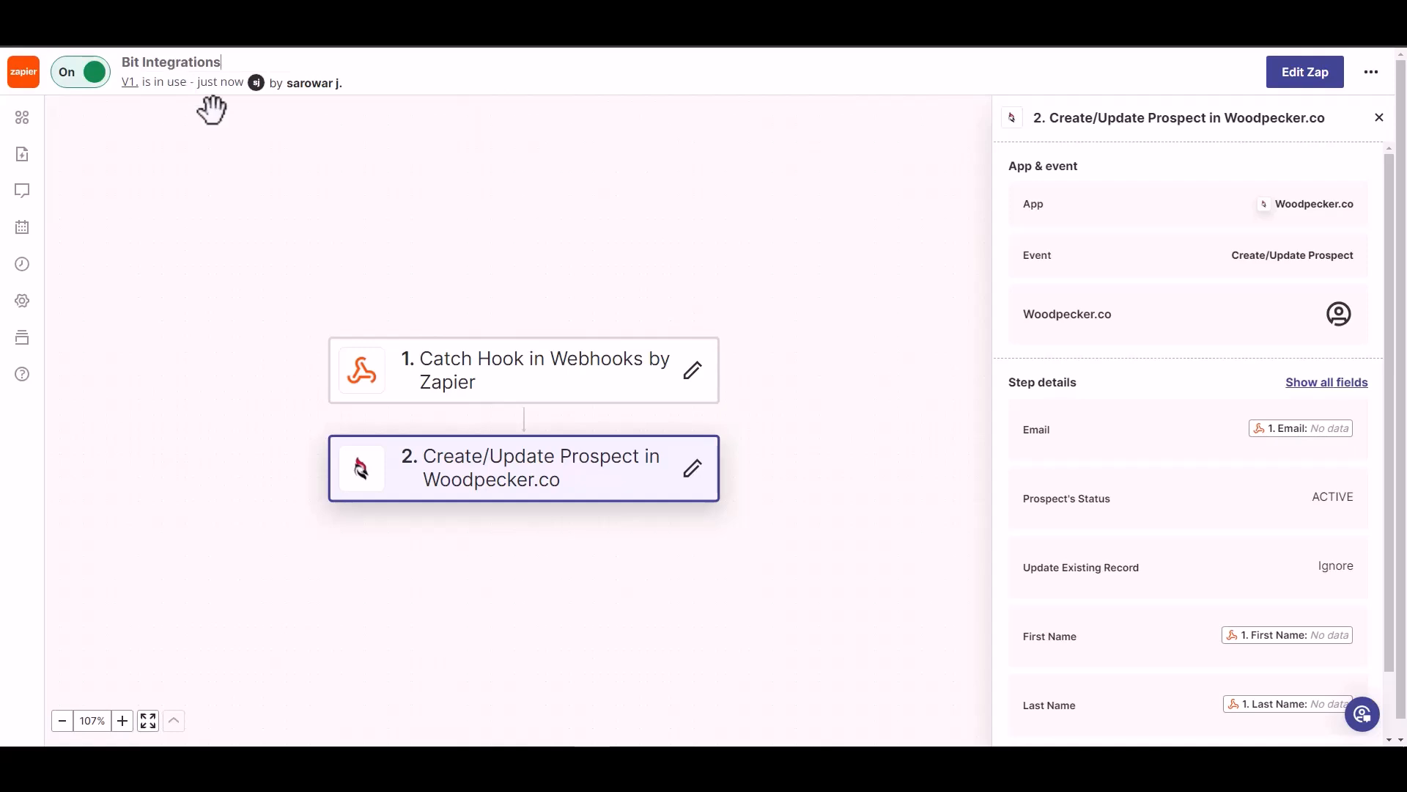
pyautogui.click(251, 143)
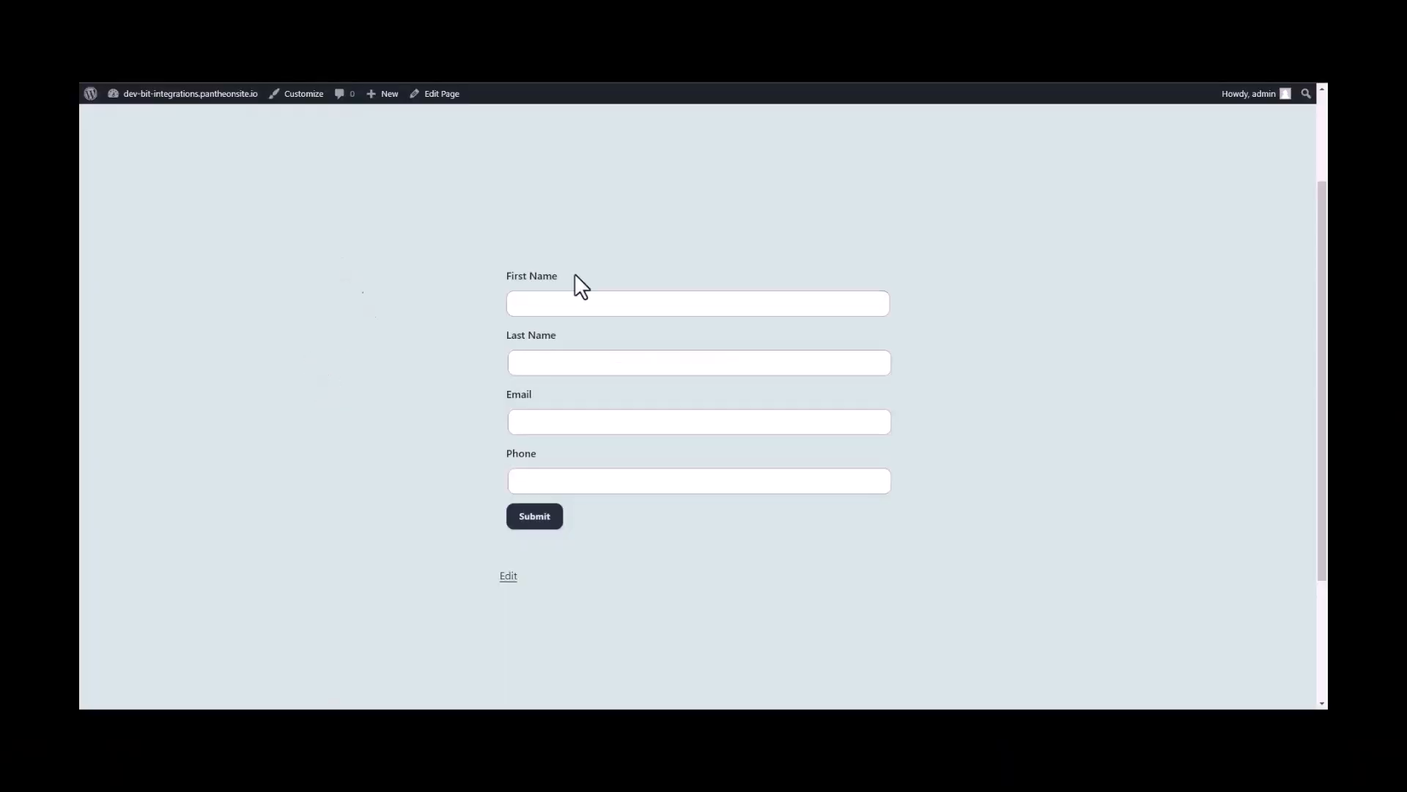
# - Enter first name Bit, last name Integrations, a contact e-mail and a phone number, then submit the form
pyautogui.click(641, 303)
pyautogui.write('Bit')
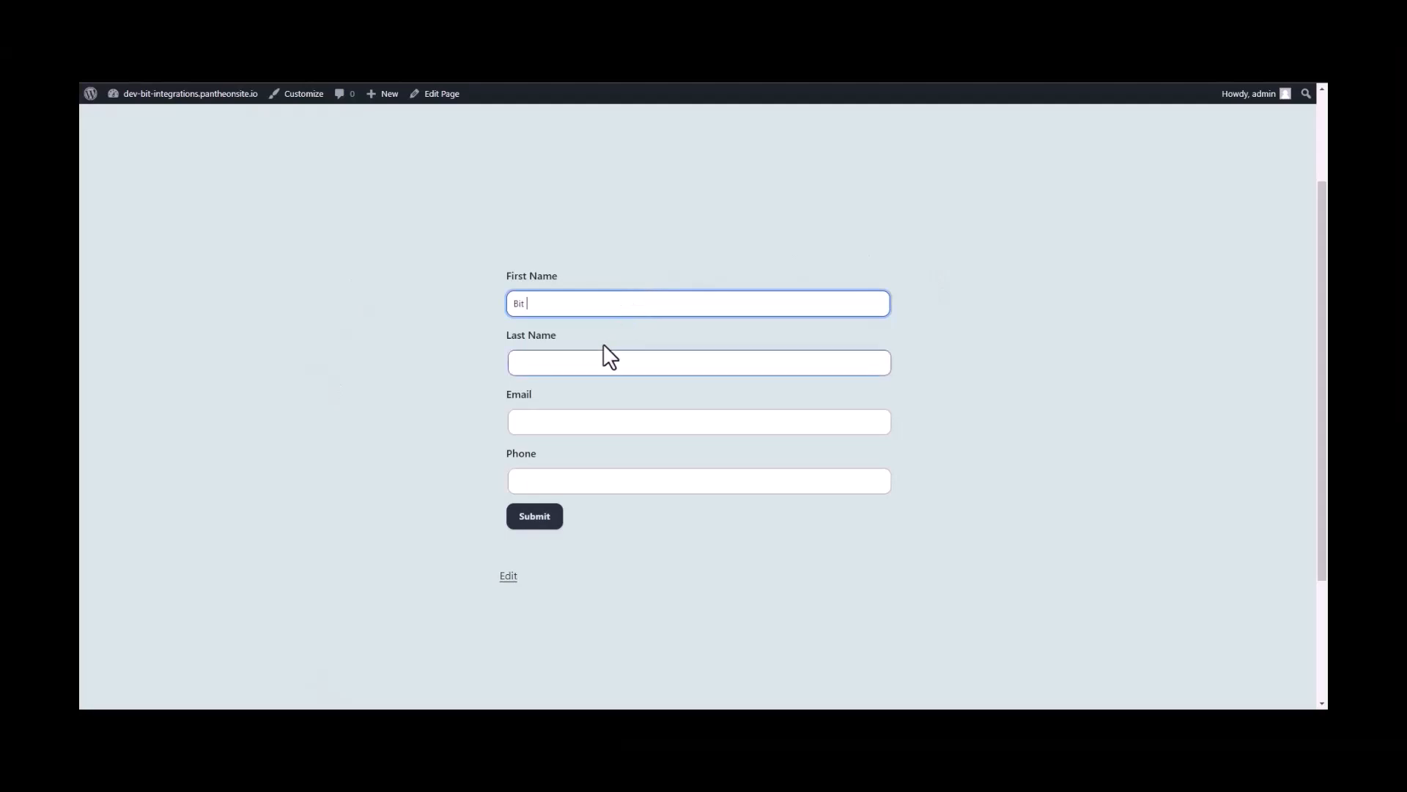
pyautogui.click(607, 359)
pyautogui.write('In')
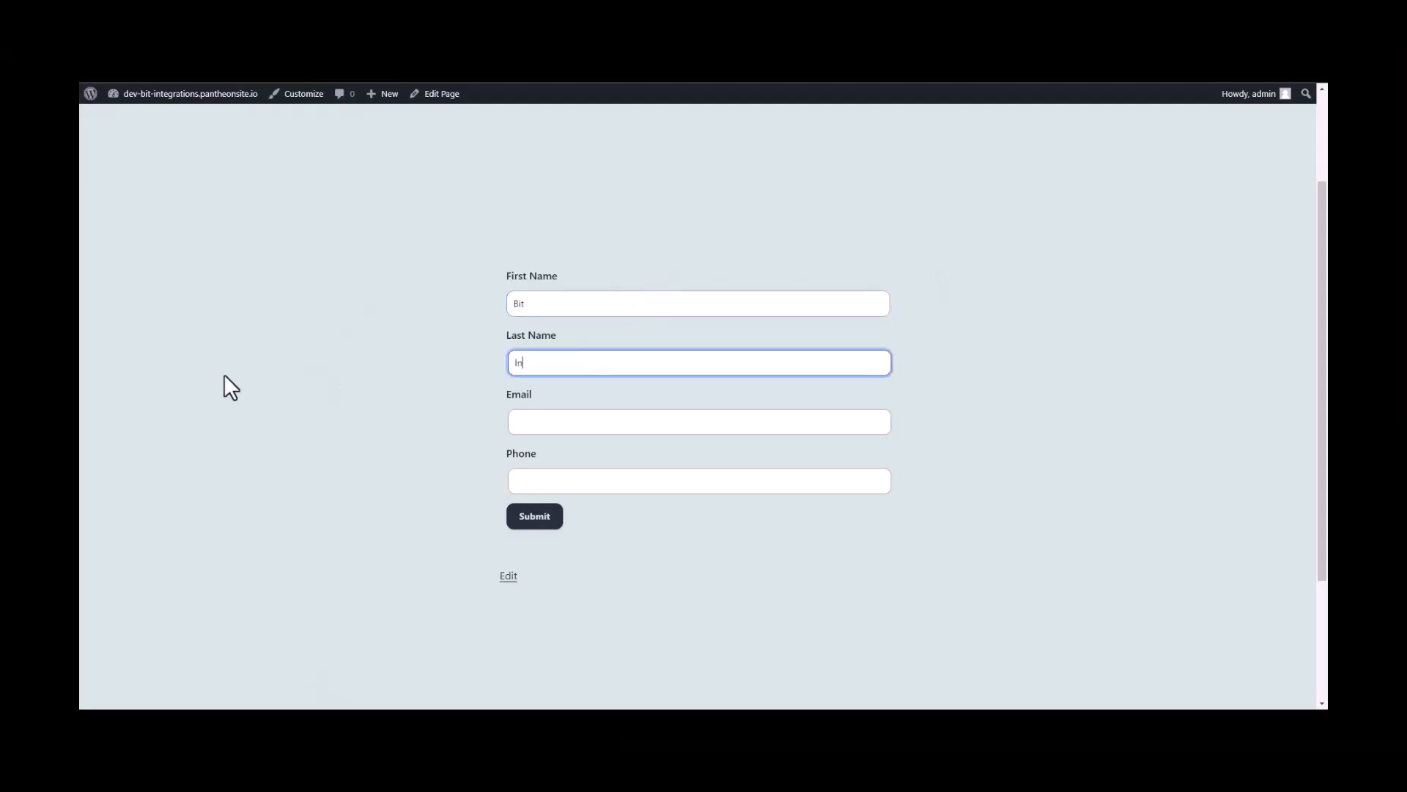
pyautogui.write('tegrations')
pyautogui.click(521, 424)
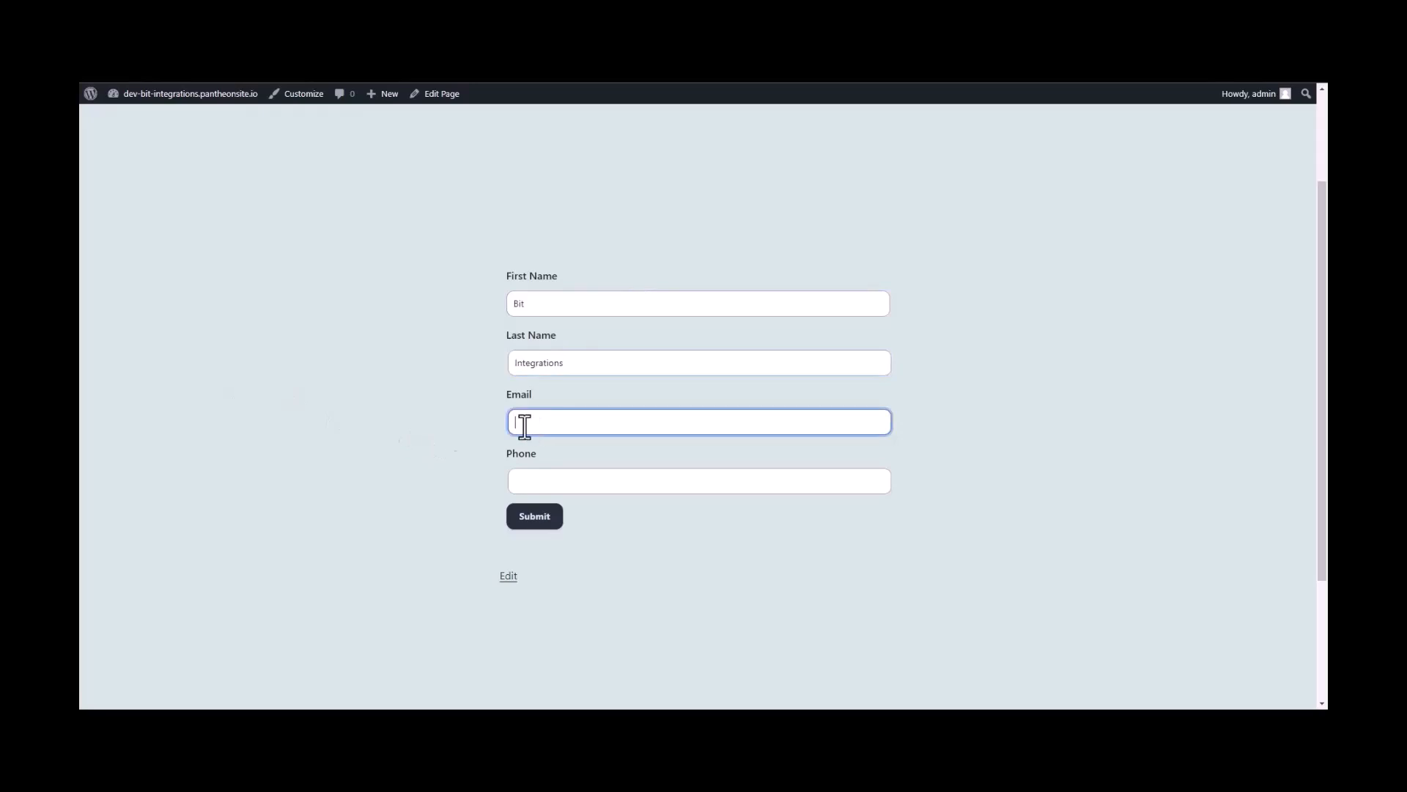
pyautogui.click(534, 480)
pyautogui.write('444555')
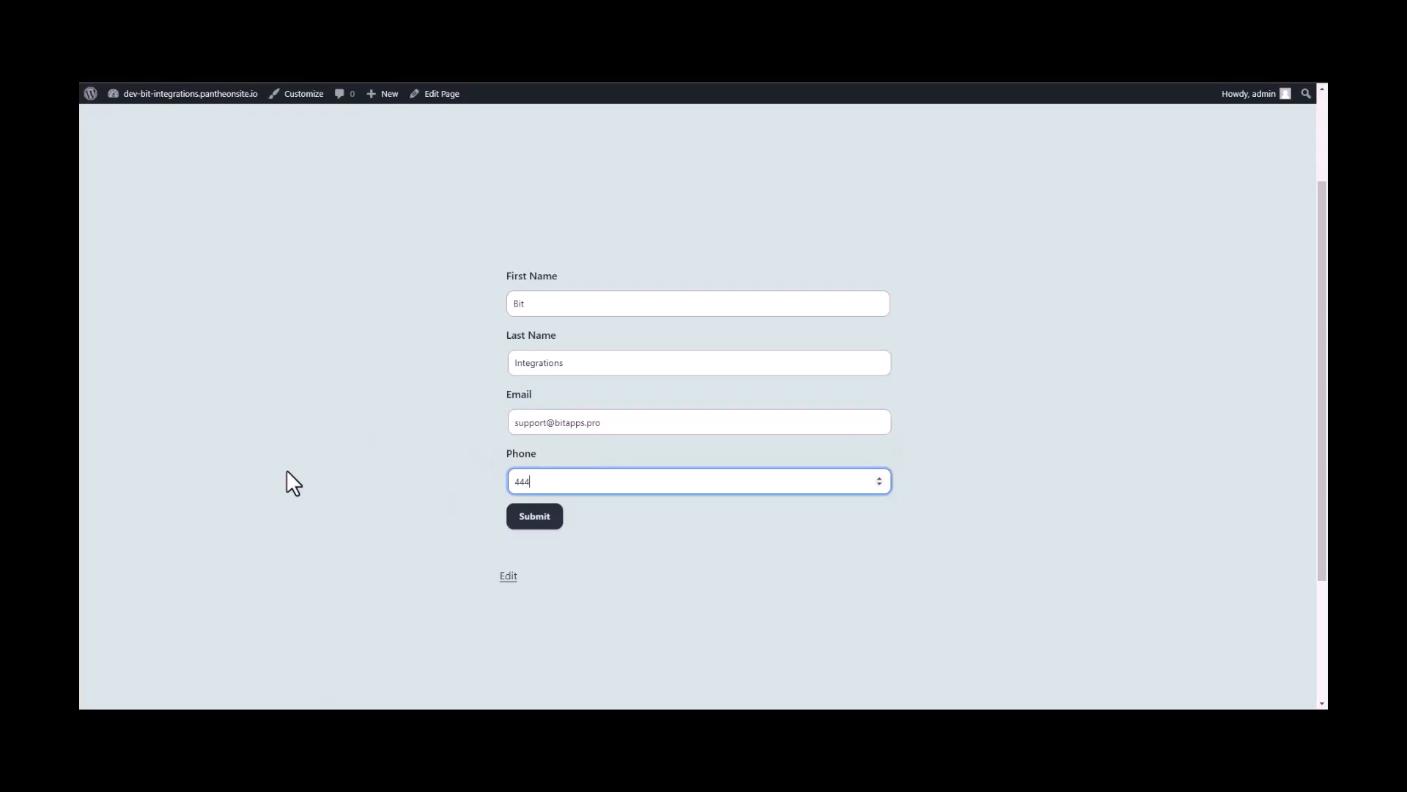
pyautogui.write('666')
pyautogui.click(539, 515)
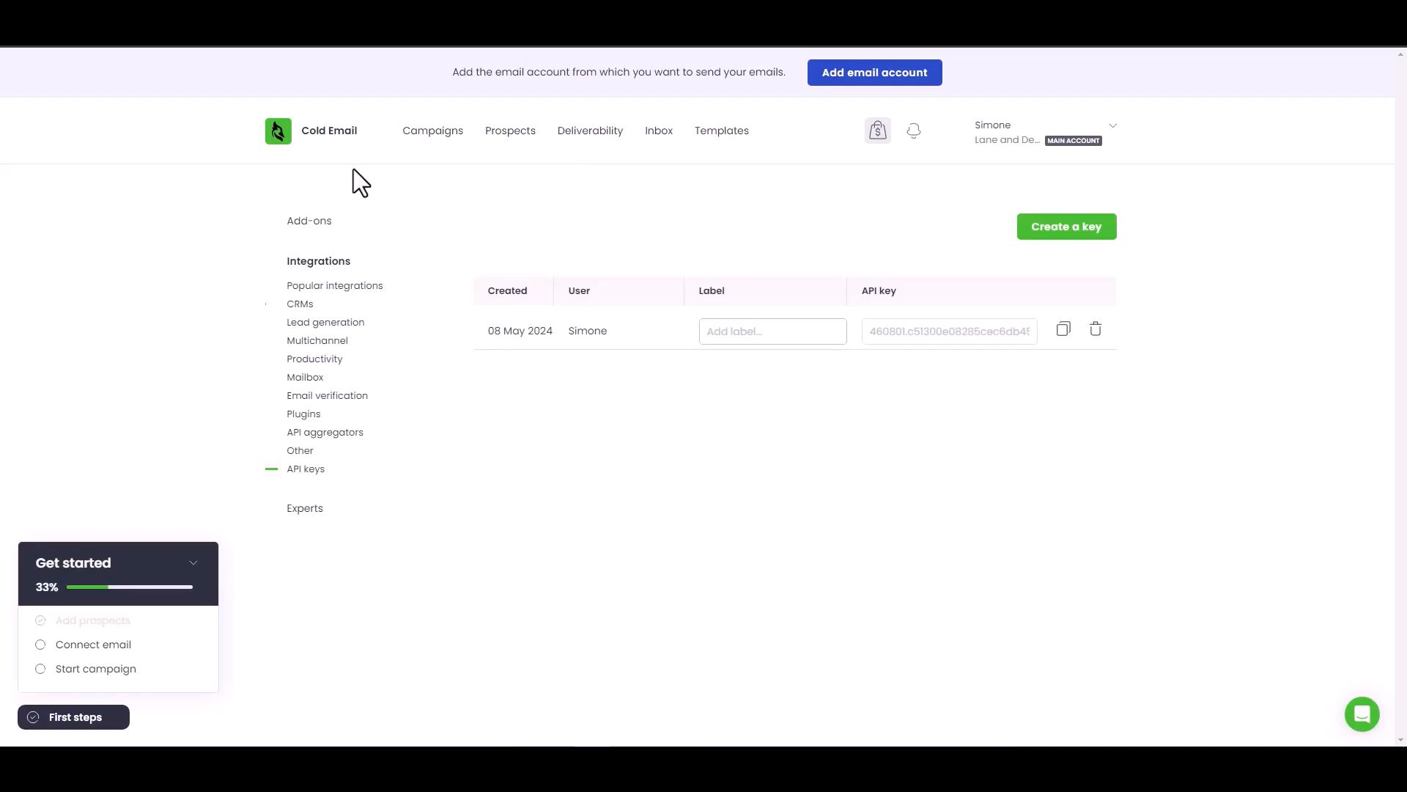
# - Open Woodpecker's Prospects list and inspect the e-mail of the new ACTIVE Bit Integrations row
pyautogui.click(515, 133)
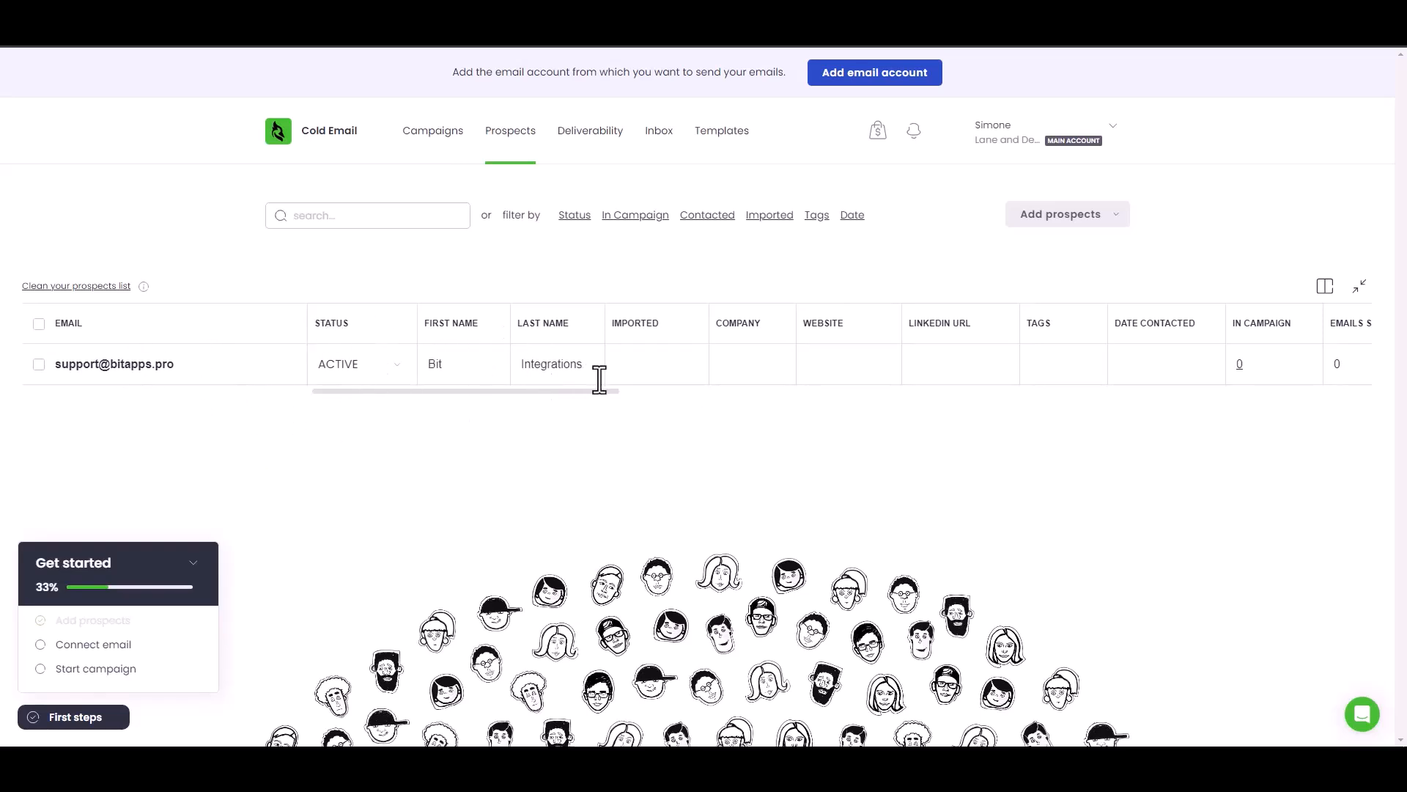
pyautogui.click(129, 370)
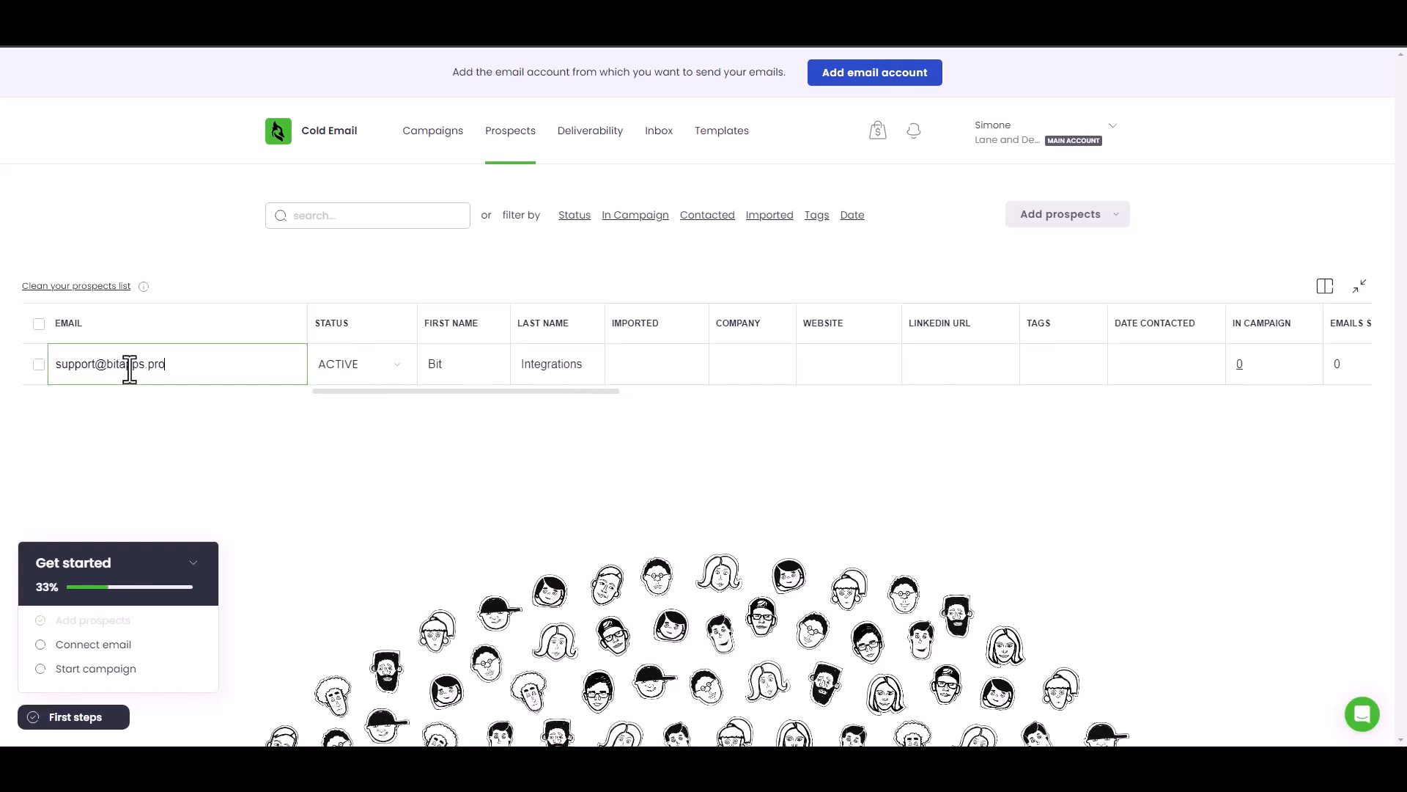
pyautogui.click(203, 449)
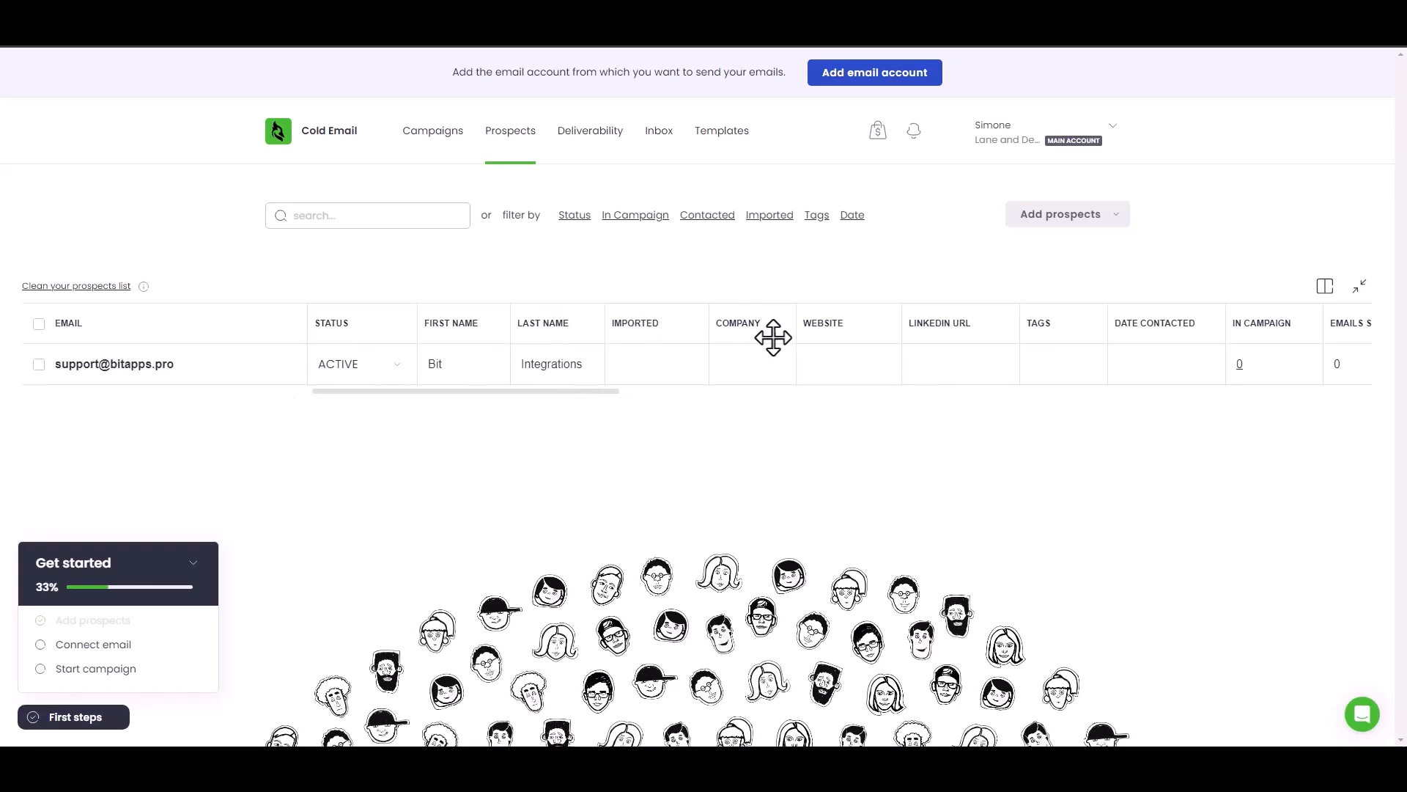